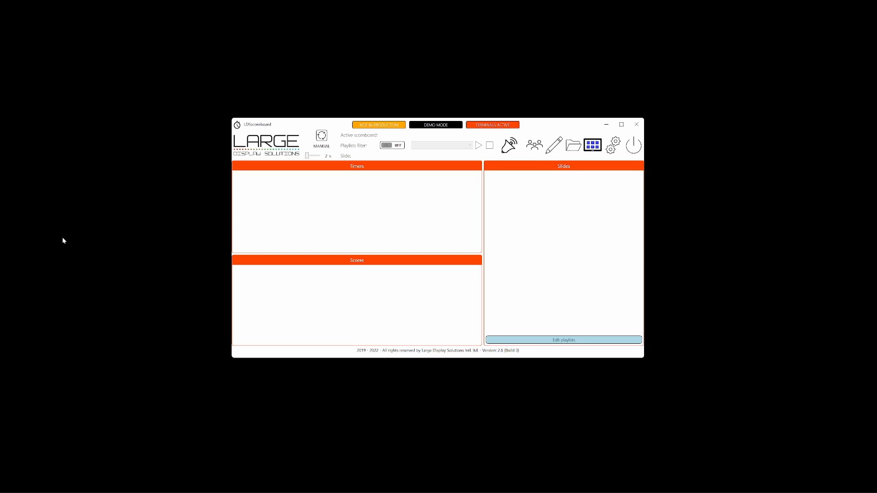
Create a new scoreboard and open it in the scoreboard editor.
click(570, 143)
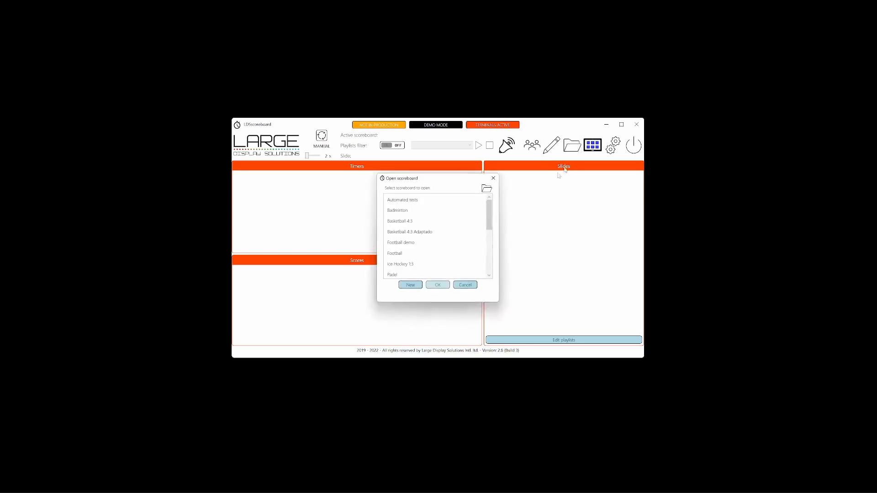
click(410, 285)
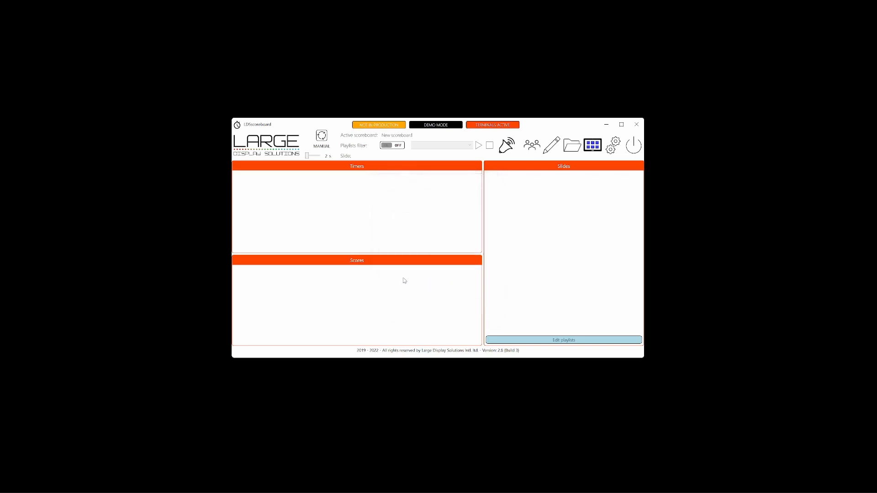
click(551, 145)
Set the name of the scoreboard to "Basketball training".
text(Basketball trang)
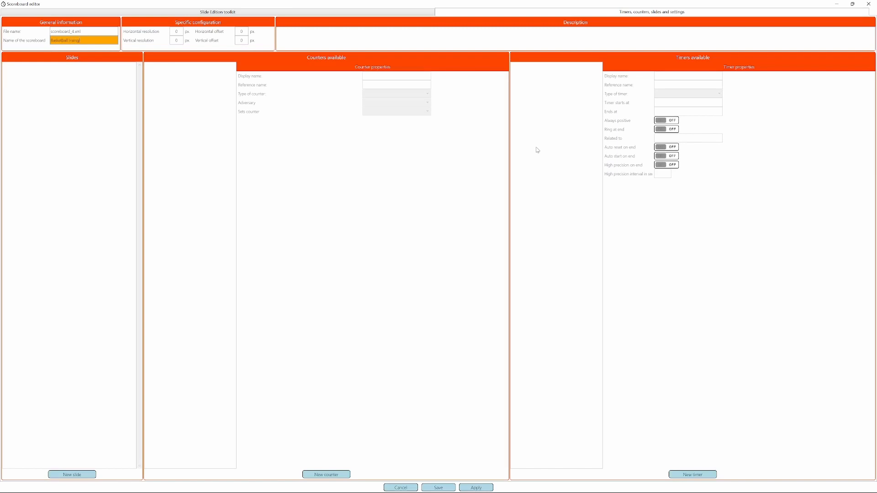
key(BackSpace)
text(ing)
key(Tab)
Set the scoreboard's file name to "Basketball_trainging".
key(shift+Tab)
key(shift+Tab)
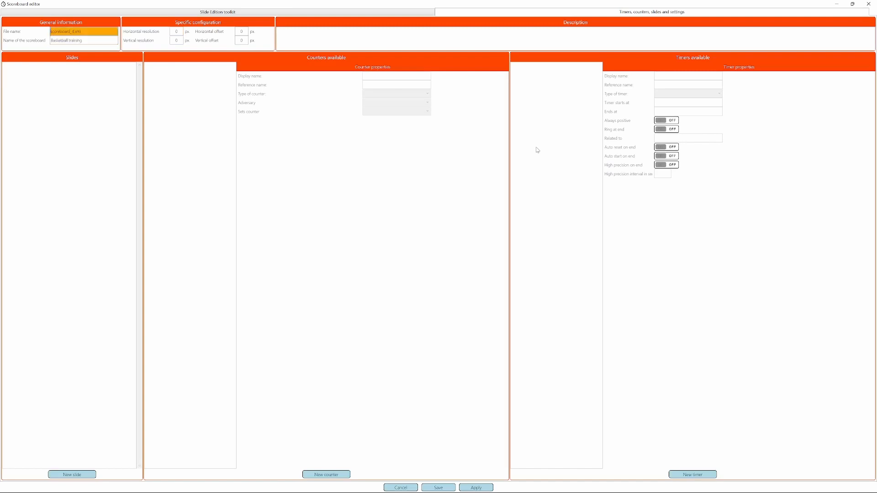
text(Basketball_training)
key(shift+End)
key(Delete)
Add a counter to the scoreboard with the display name "Quarter".
click(335, 476)
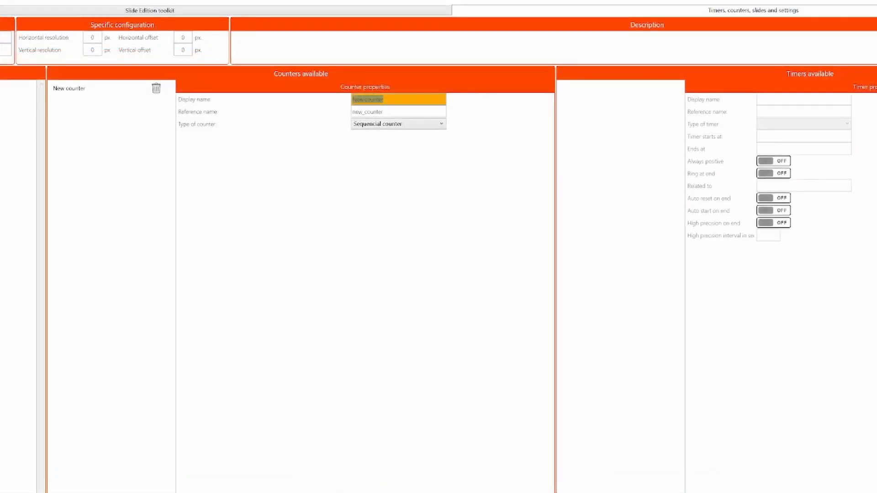
text(Quartye)
key(Tab)
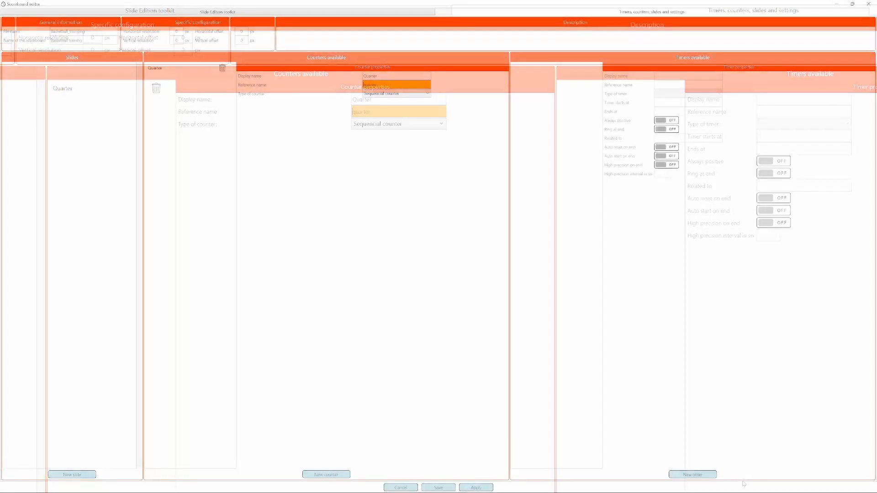
Add a timer to the scoreboard with the display name "Quarter time".
click(692, 475)
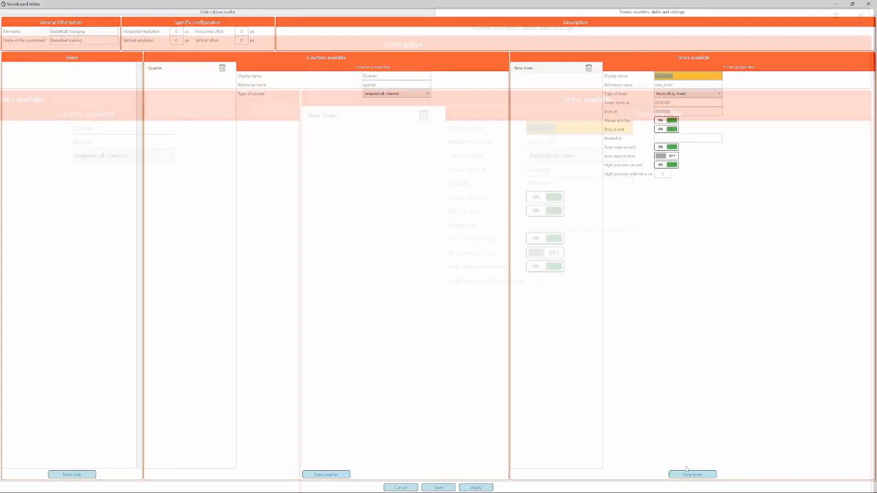
text(quaer)
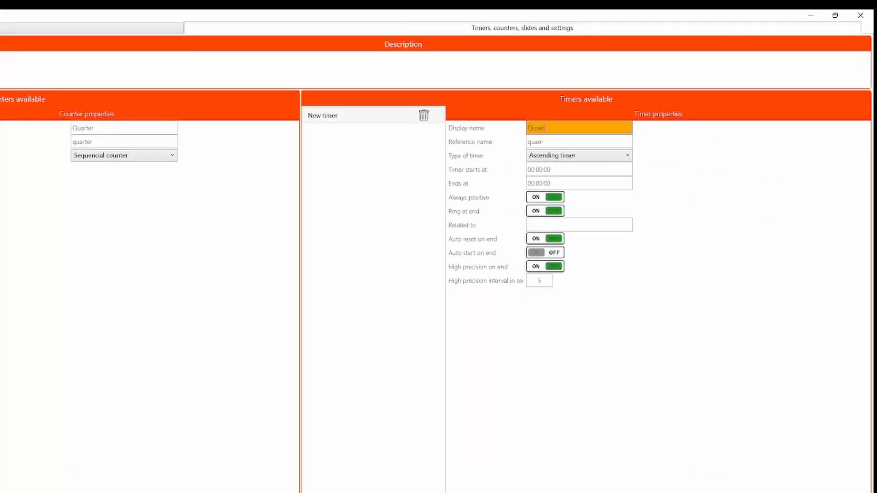
key(BackSpace)
key(BackSpace)
text(rter time)
key(Tab)
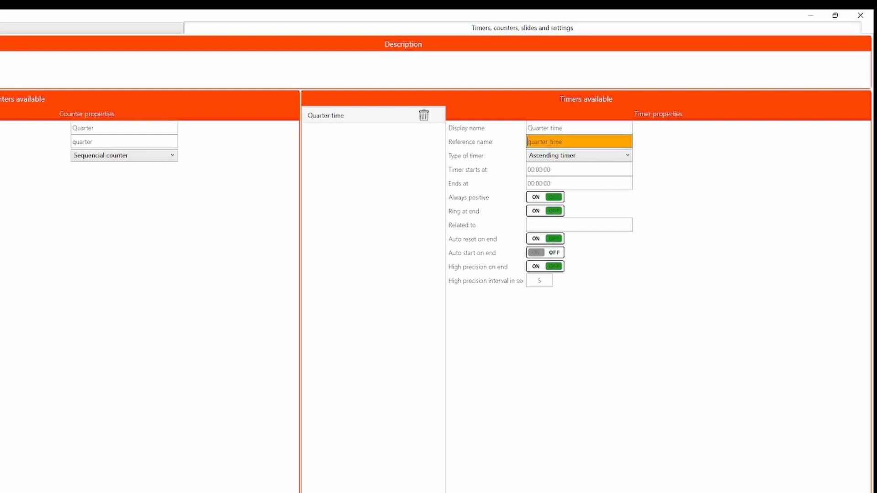
Make the Quarter time timer a descending timer that starts at 00:10:00, keeping its end at 00:00:00.
key(Tab)
key(Down)
key(Tab)
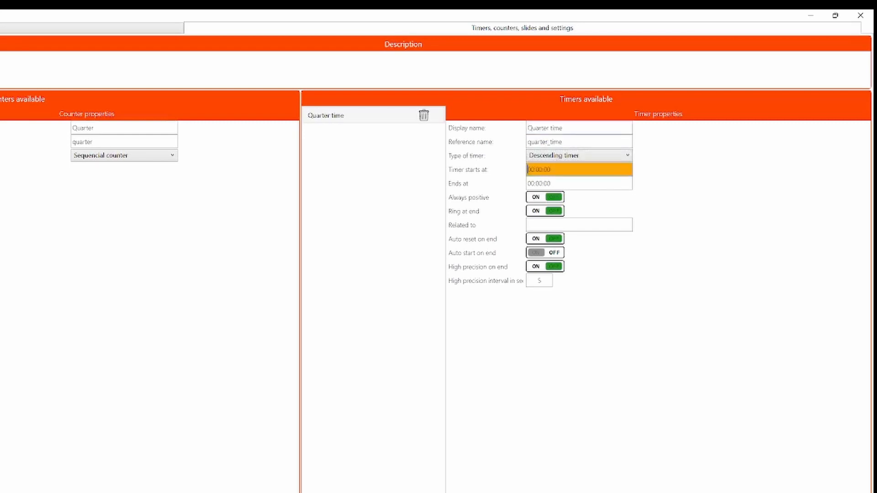
key(BackSpace)
key(Tab)
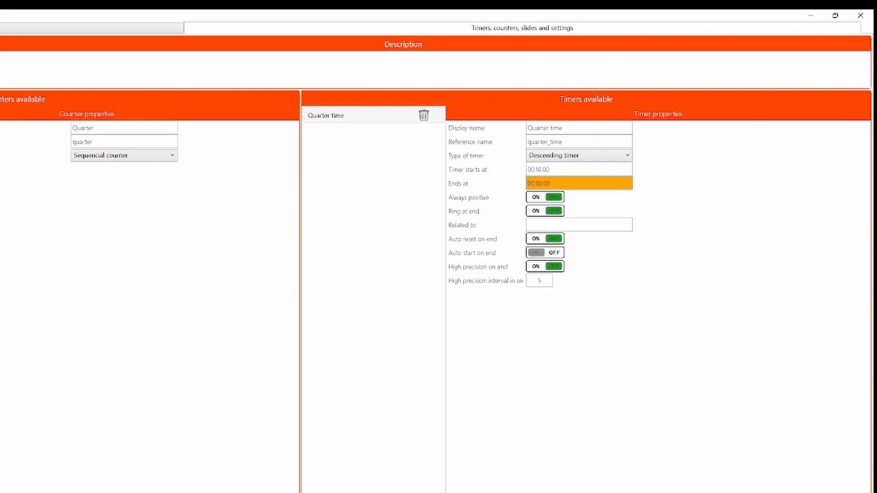
key(Tab)
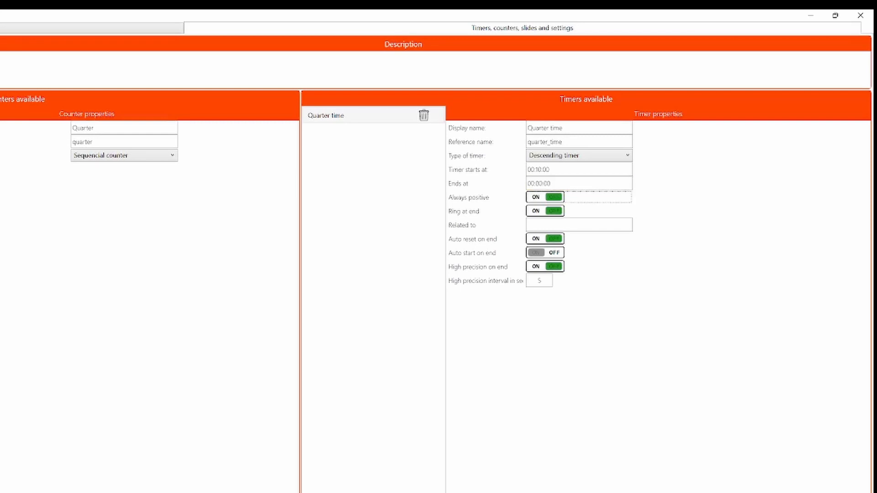
key(Tab)
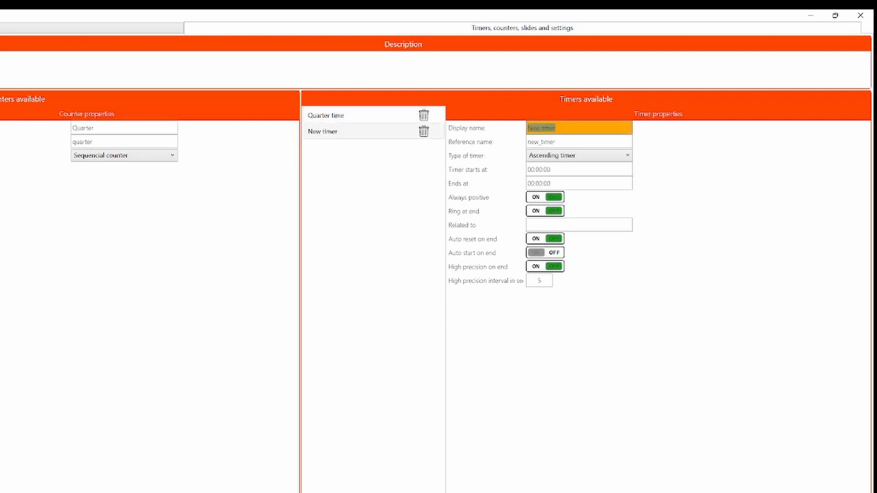
Add a second timer with the display name "Shotclock".
text(Shotclock)
key(Tab)
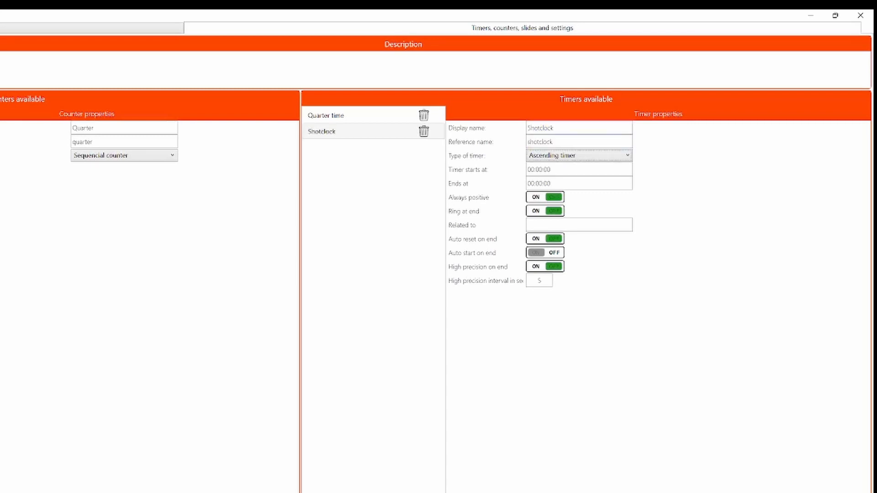
Make the Shotclock timer a descending timer that starts at 00:00:25, keeping its end at 00:00:00.
key(Down)
key(Tab)
key(BackSpace)
key(BackSpace)
text(2)
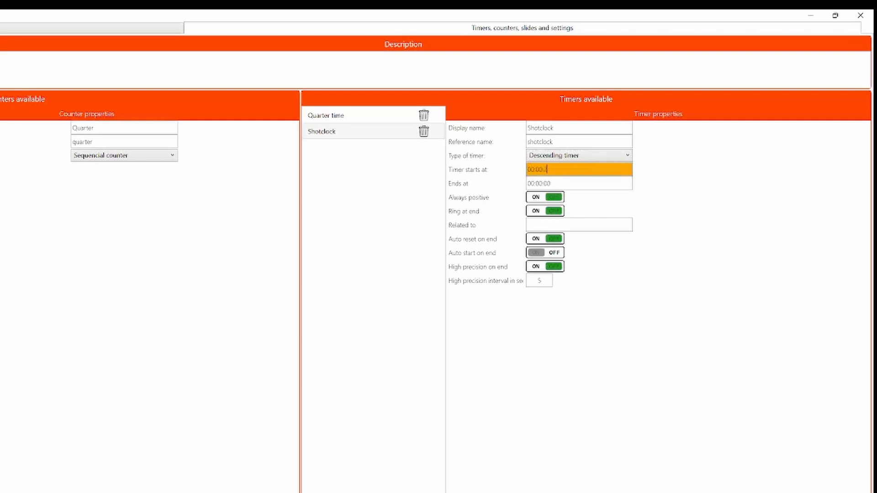
text(5)
key(Tab)
key(Tab)
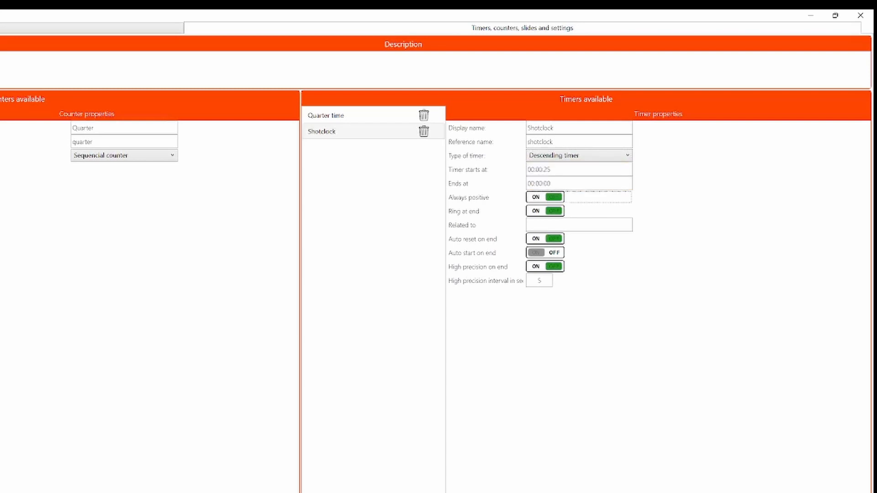
key(Tab)
key(Tab)
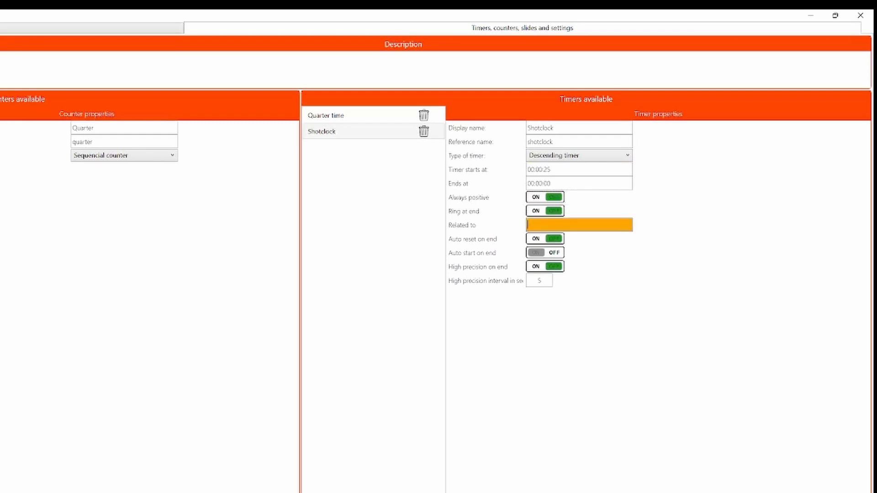
Copy the Quarter time timer's reference name, quarter_time, into the Shotclock timer's Related to setting.
click(341, 117)
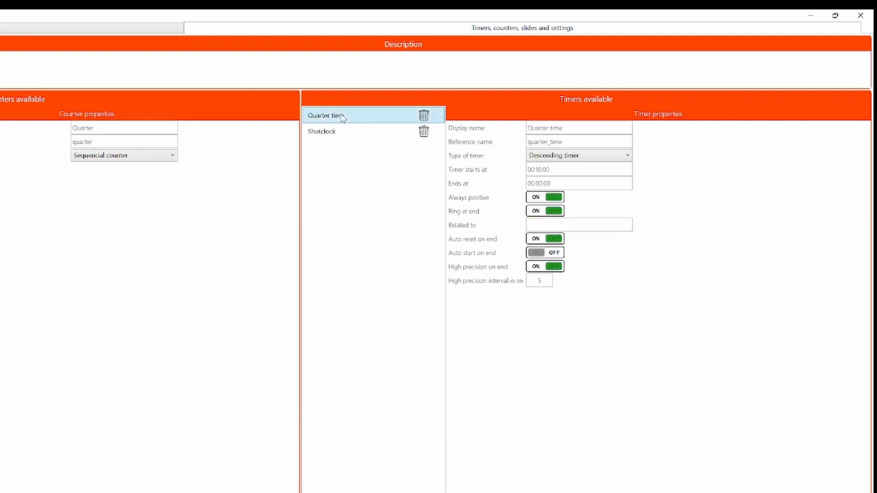
click(578, 142)
key(ctrl+c)
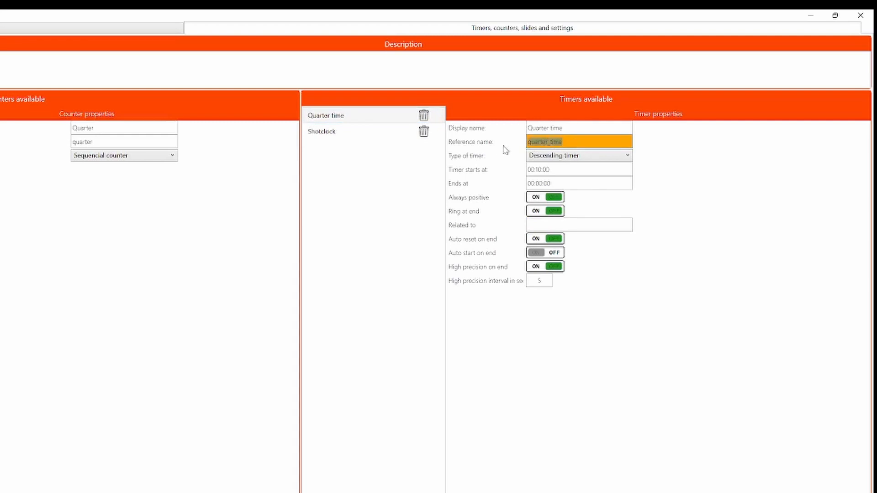
click(364, 136)
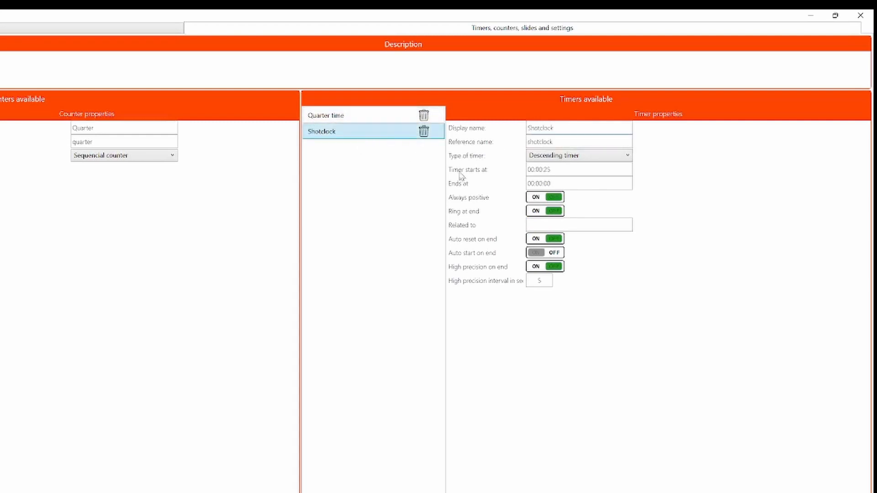
click(546, 226)
key(ctrl+v)
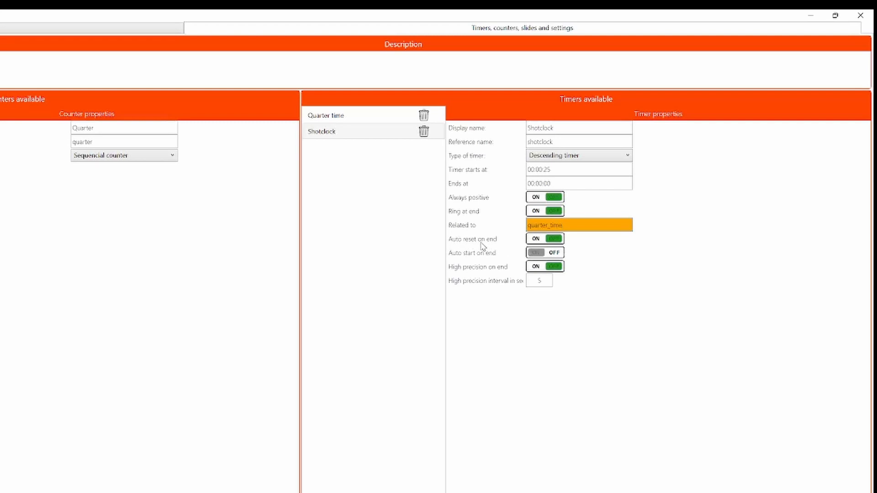
Turn on auto start on end and turn off high precision on end for the Shotclock timer.
click(533, 254)
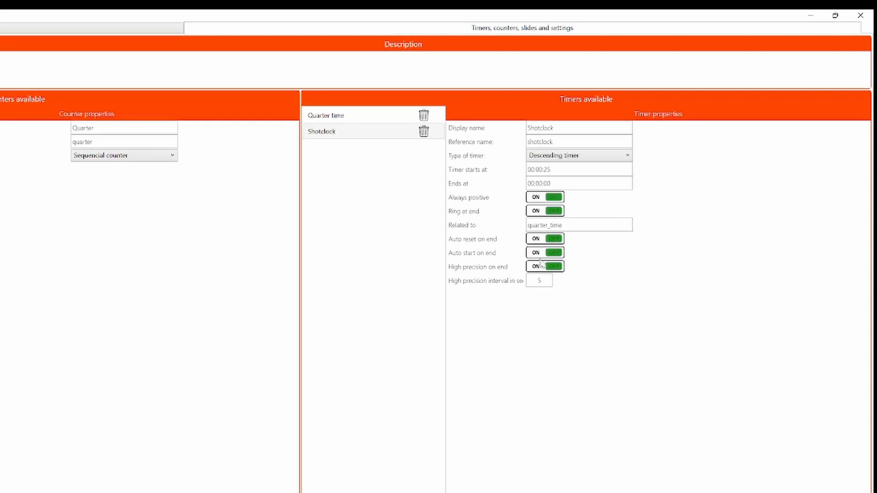
click(556, 269)
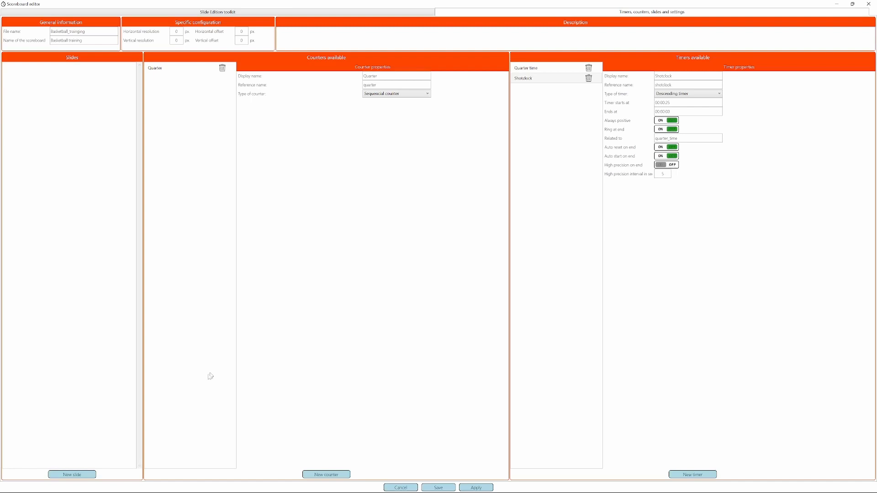
Add a new slide and name it "Scoreboard".
click(72, 475)
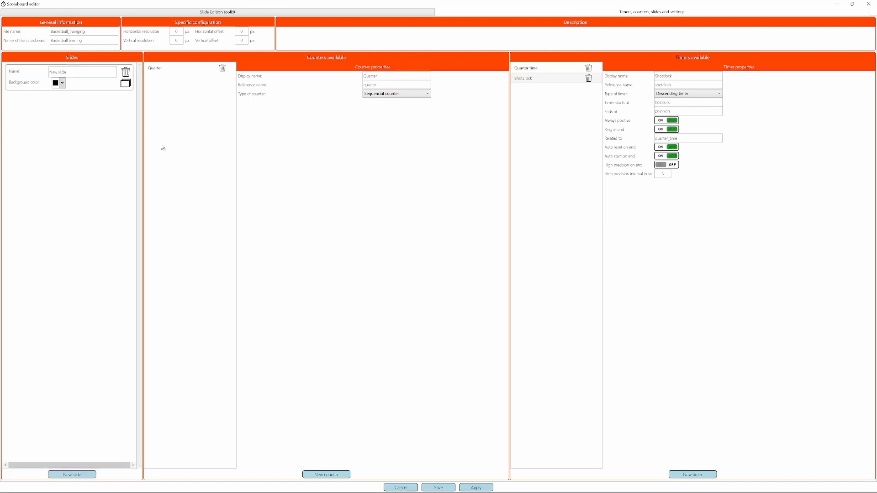
drag(97, 72, 19, 67)
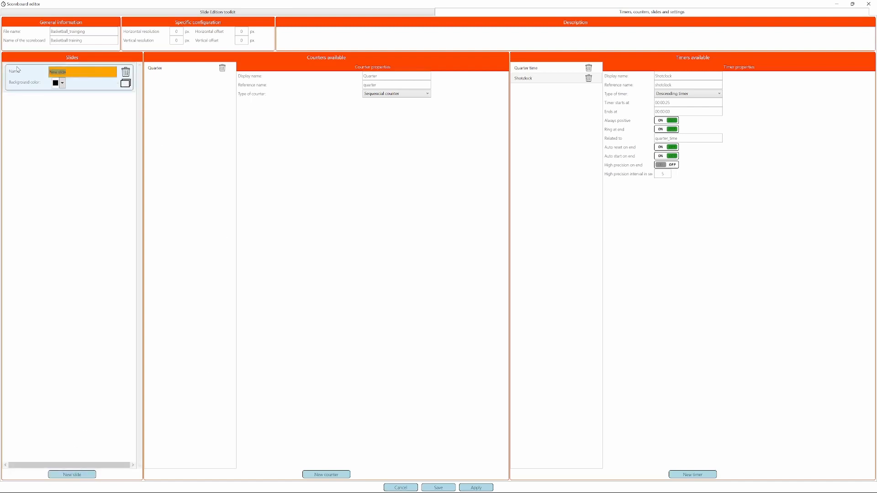
text(Scored)
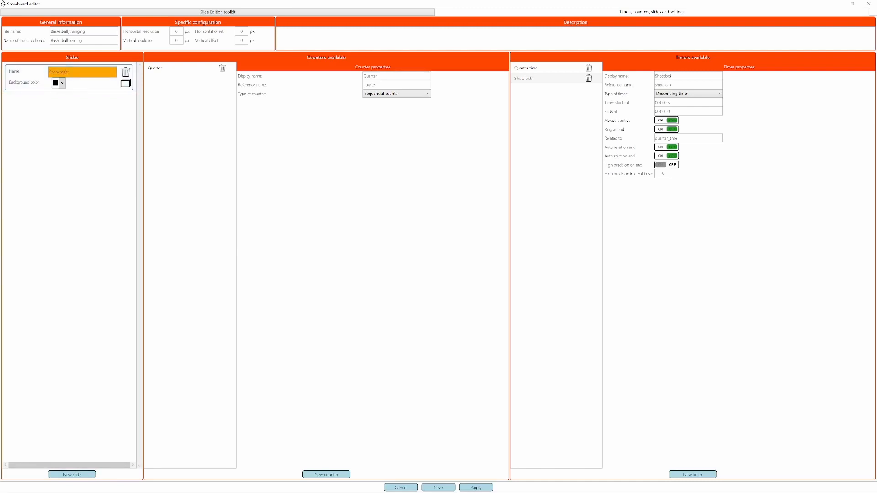
Place two timer elements on the Scoreboard slide, stacked near its upper edge at about 4% and 18% from the top.
click(232, 11)
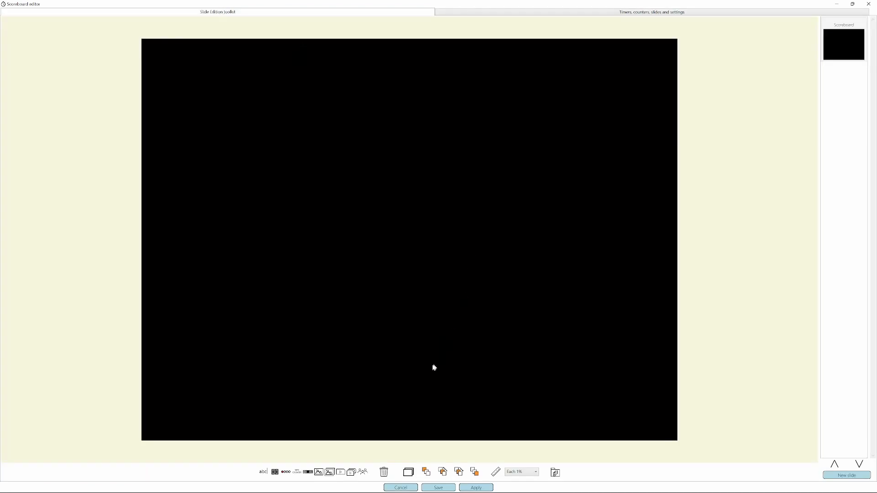
click(308, 472)
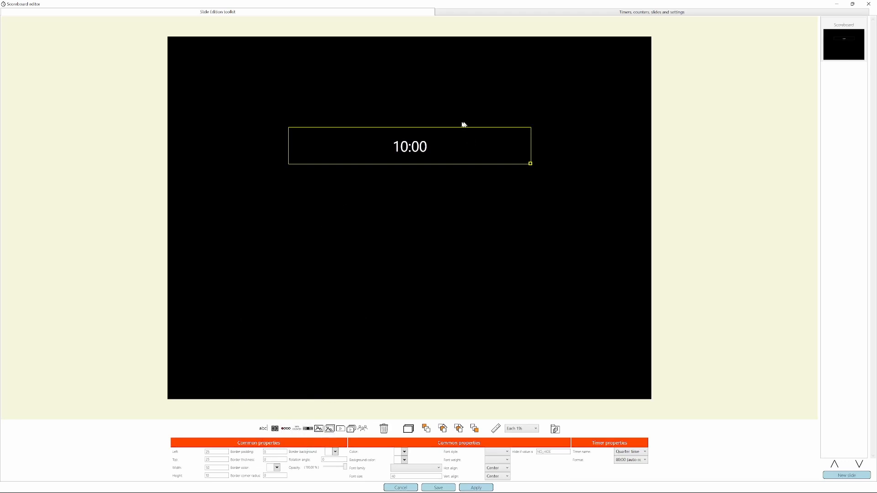
drag(421, 148, 411, 71)
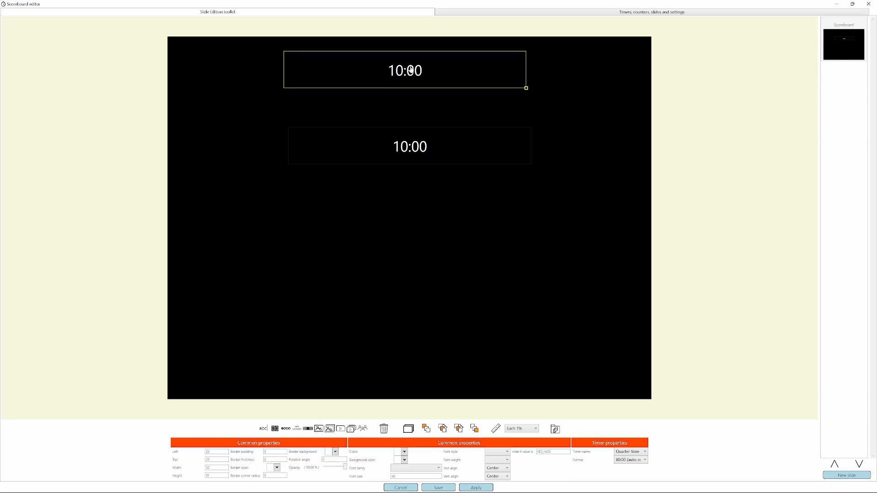
drag(413, 150, 403, 123)
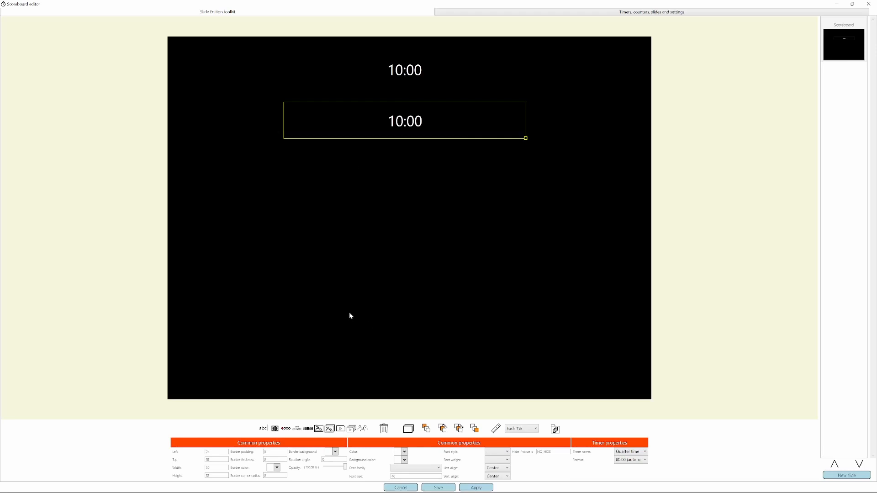
Assign the Shotclock timer to the lower timer element on the slide.
click(396, 82)
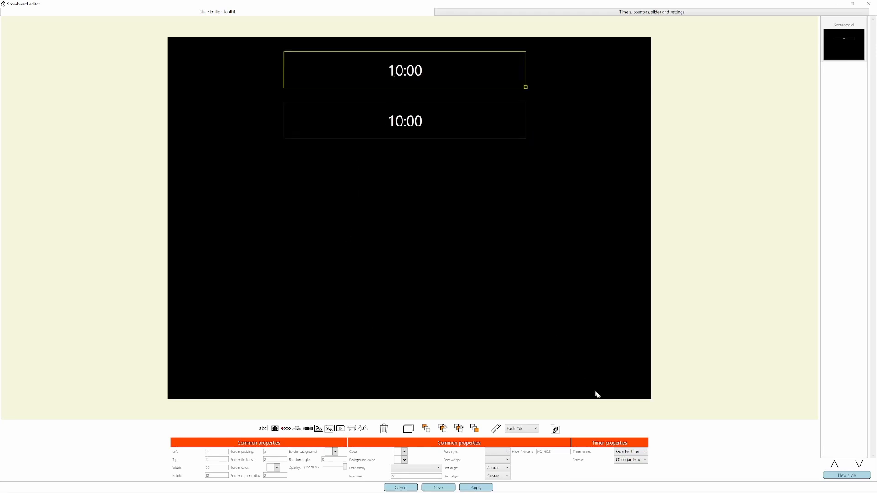
click(405, 131)
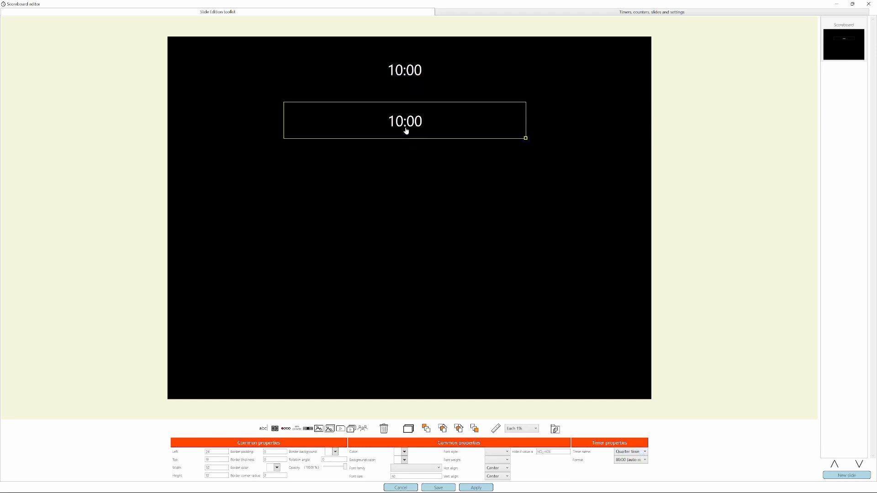
click(627, 452)
click(628, 468)
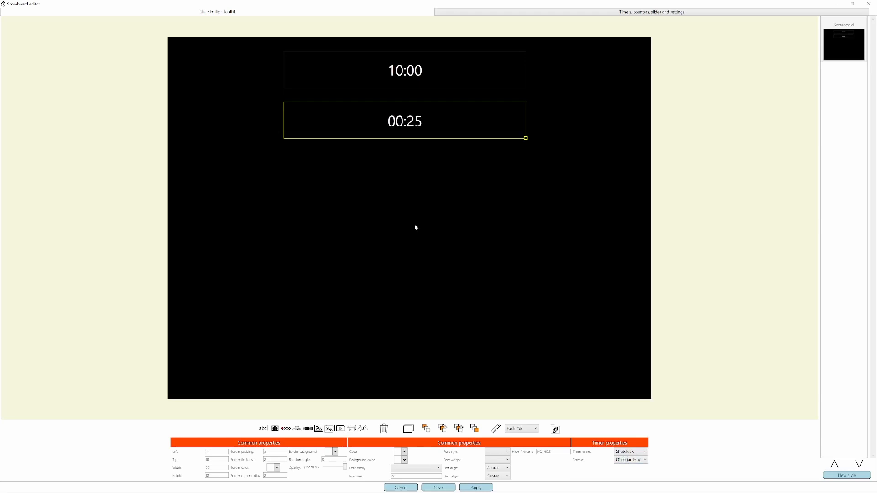
Add a dotted counter below the two timers, sized about 23% wide and 9% high and roughly centred under them.
click(286, 431)
drag(401, 152, 410, 203)
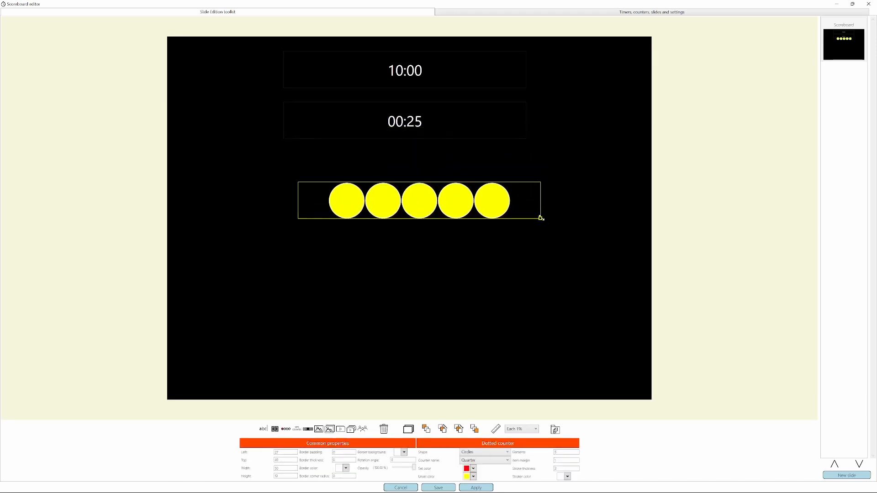
drag(541, 219, 409, 214)
drag(367, 194, 426, 177)
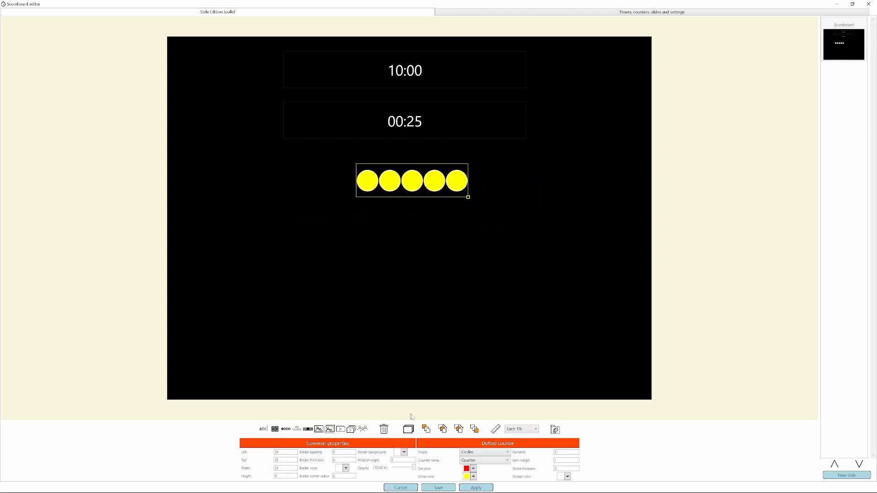
Set the dotted counter to 4 elements with a transparent unset colour and a red set colour.
double_click(566, 451)
text(4)
key(Tab)
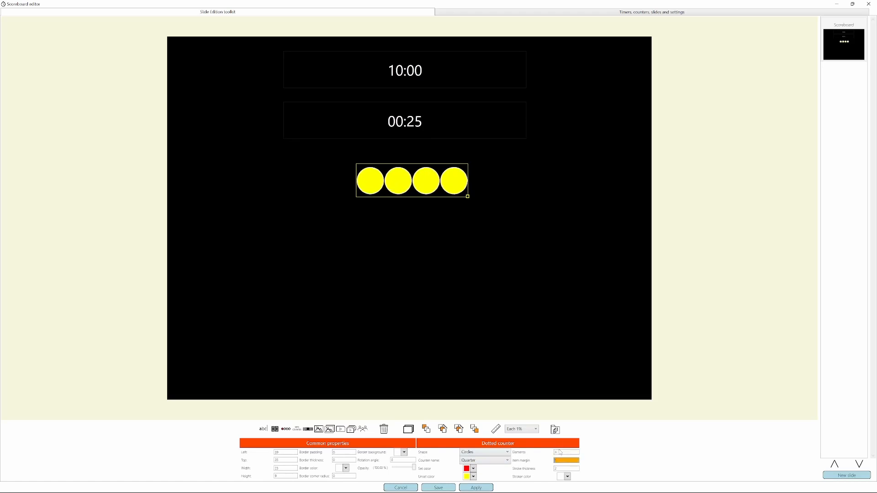
click(472, 476)
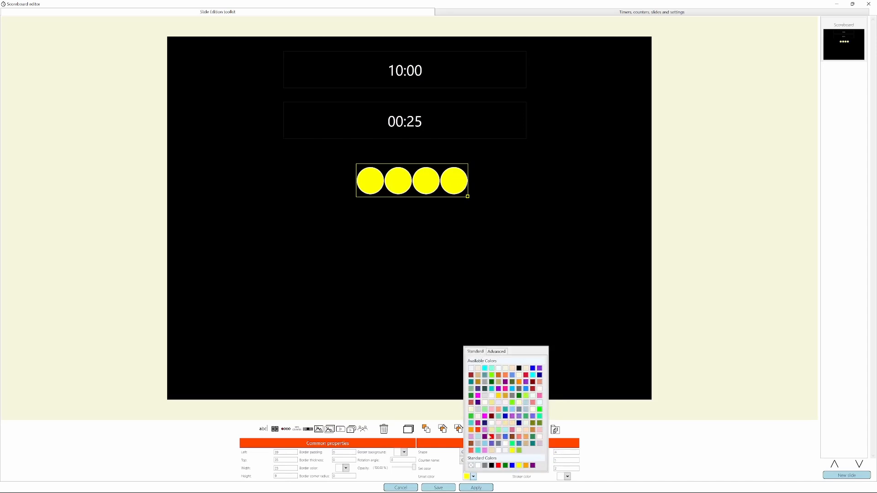
click(471, 465)
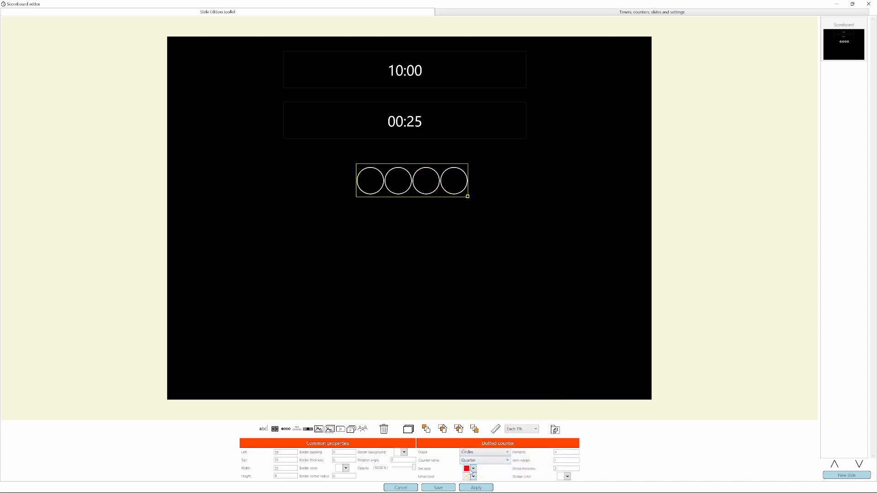
click(473, 469)
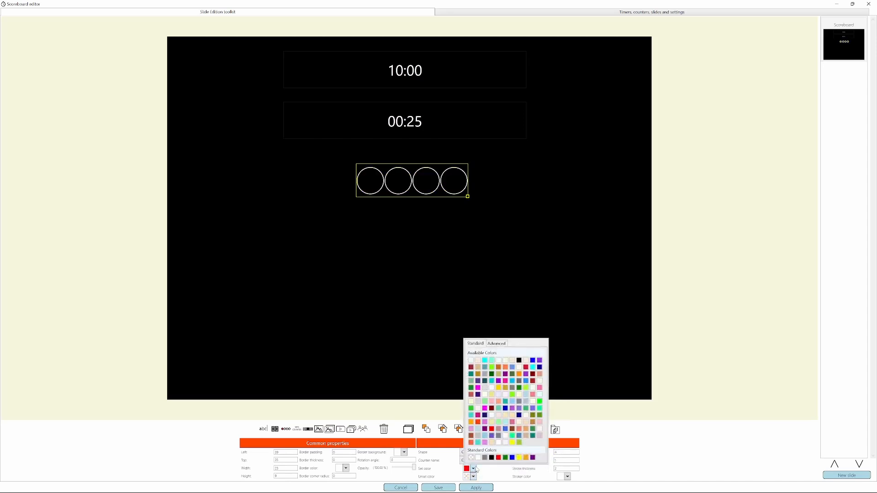
click(492, 429)
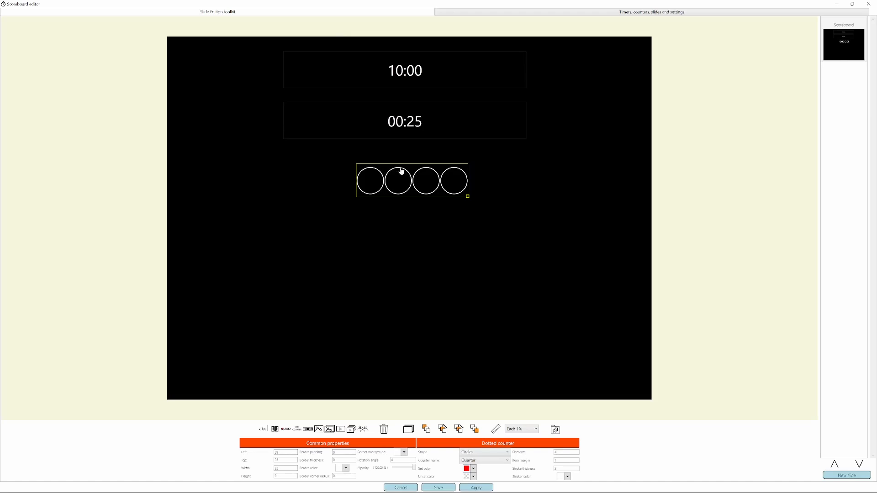
Move the dotted counter to about 38% from the slide's left and 34% from its top, and save the scoreboard.
drag(415, 180, 405, 175)
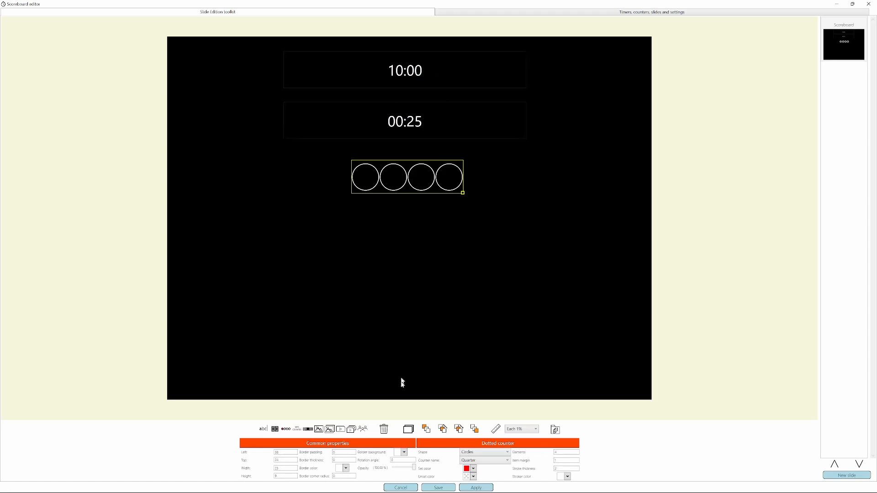
click(439, 488)
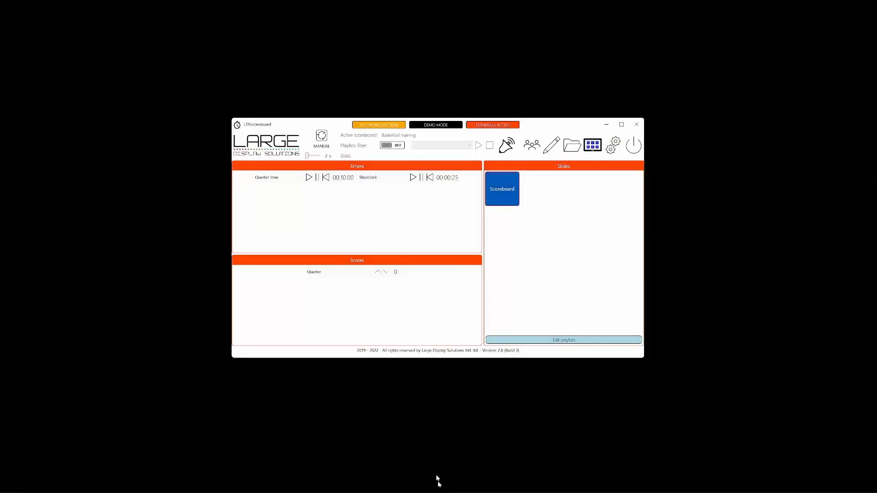
Show the Scoreboard slide on the display, run the Quarter time timer briefly and pause it.
click(499, 189)
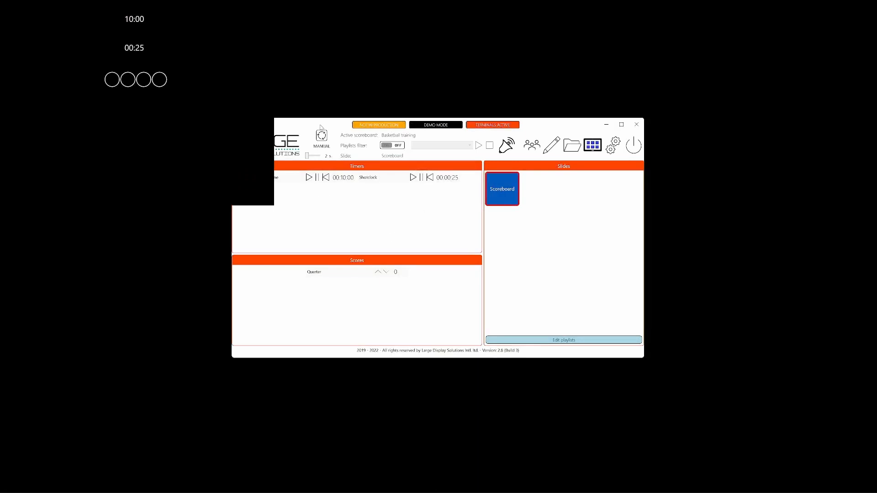
drag(320, 125, 377, 123)
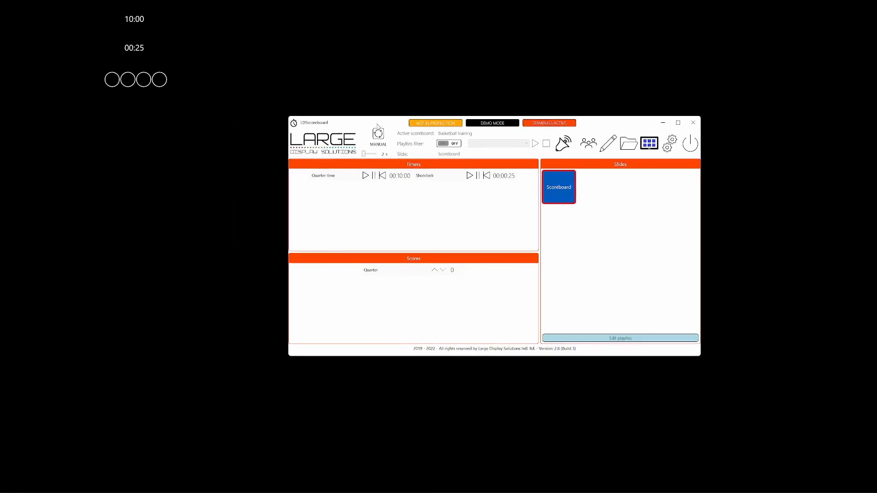
click(366, 176)
click(374, 176)
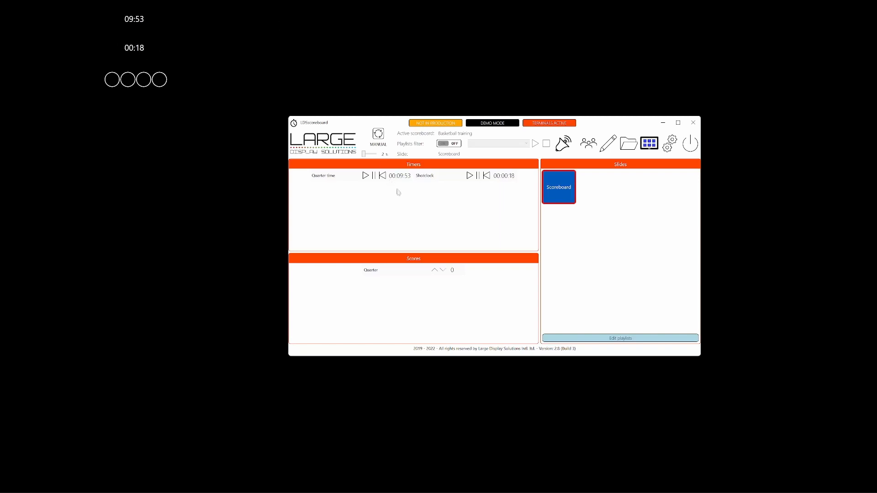
Reopen the scoreboard for editing and set the shot clock element's time format to seconds only (ss).
click(610, 133)
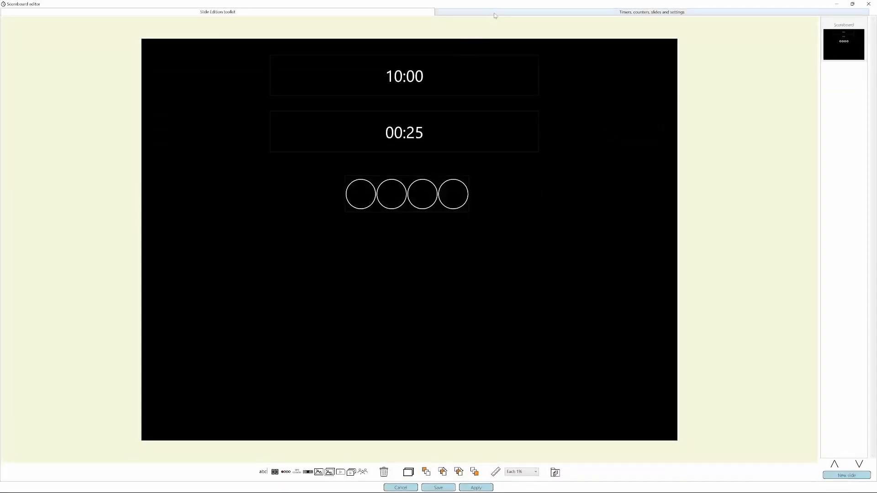
click(411, 121)
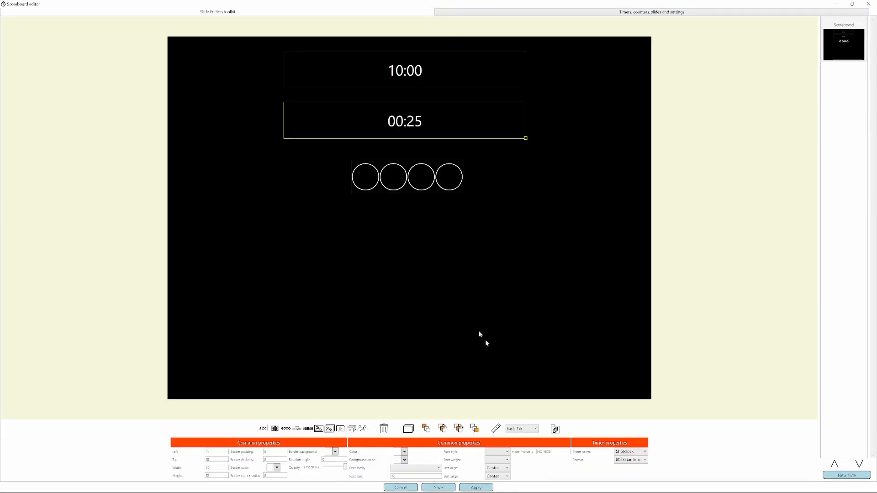
click(629, 460)
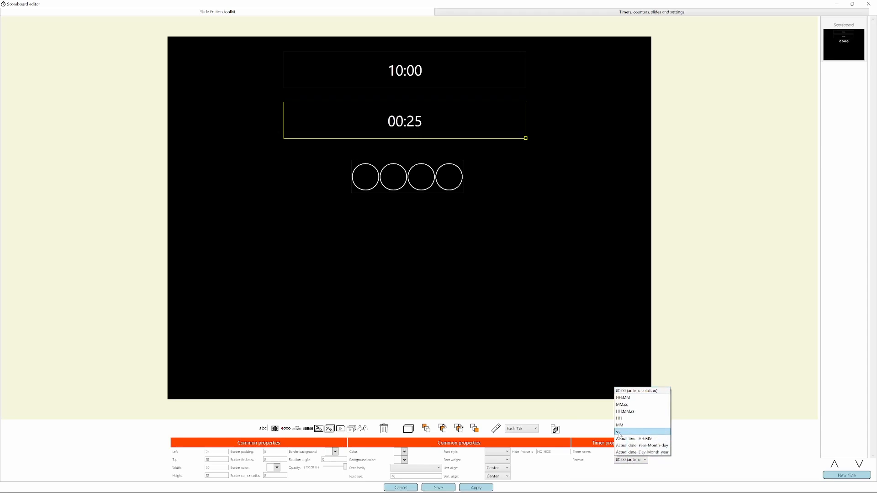
click(620, 432)
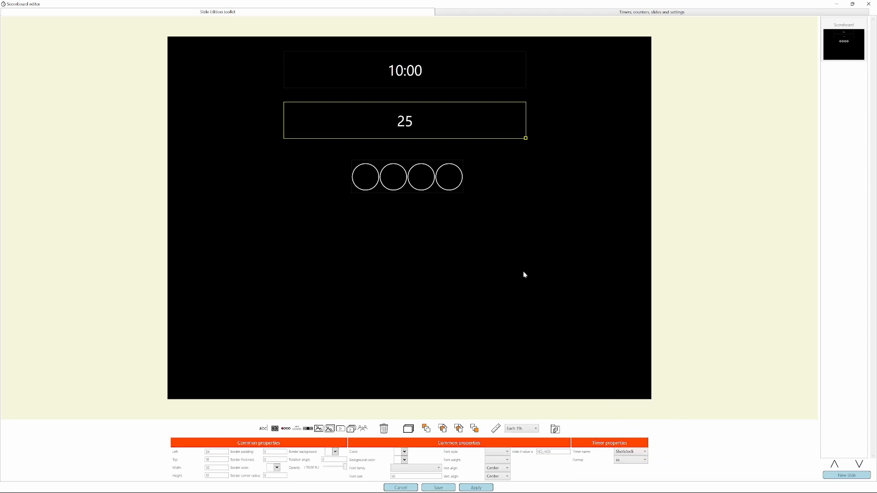
Enlarge the font size of the Quarter time element.
click(401, 64)
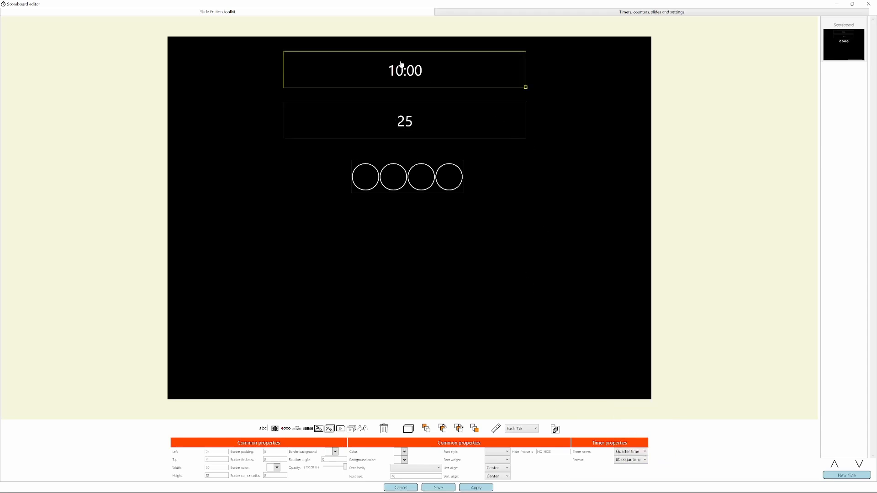
click(408, 476)
key(Left)
key(Left)
text(1)
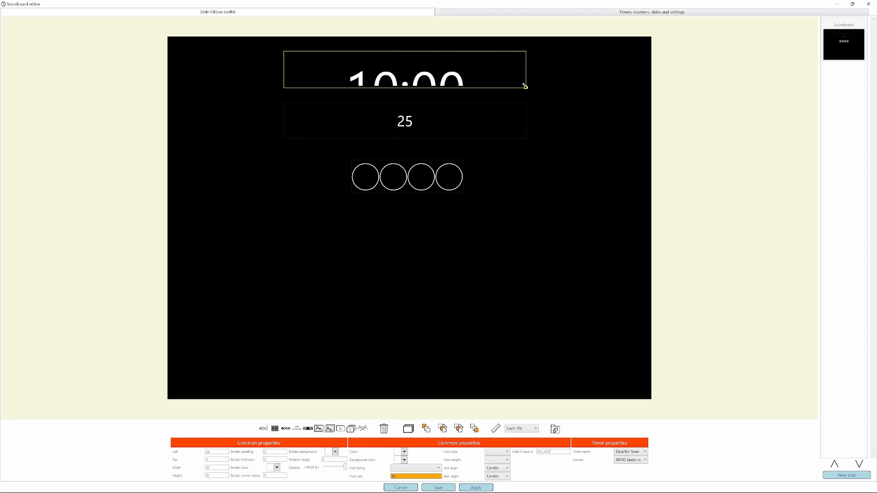
Shift the shot clock element down and enlarge the Quarter time box to about 49% wide and 17% high.
drag(524, 87, 519, 112)
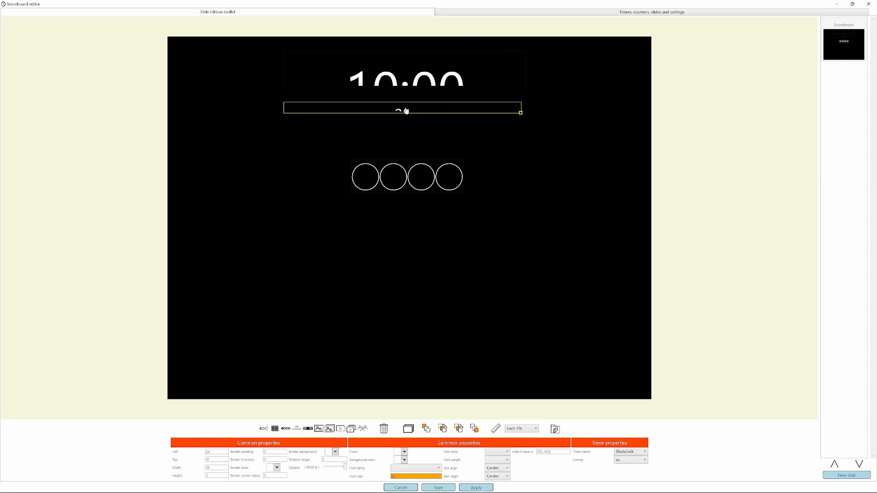
drag(405, 110, 395, 141)
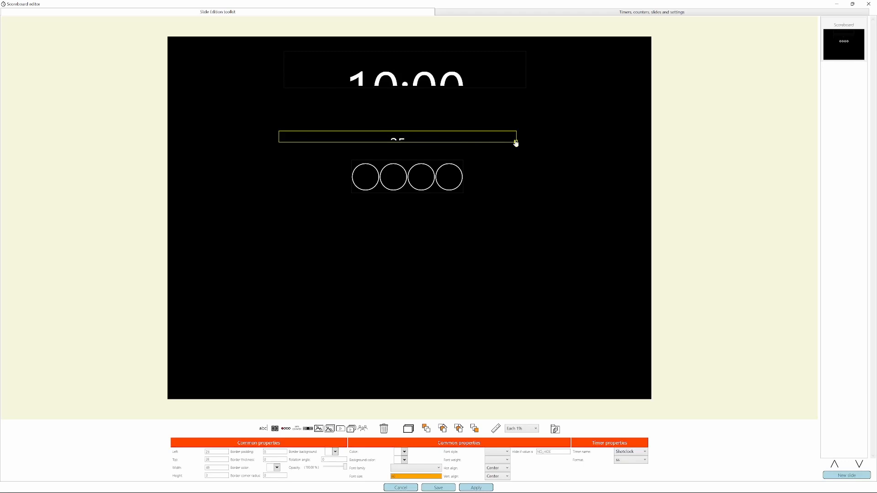
drag(516, 143, 516, 164)
click(501, 85)
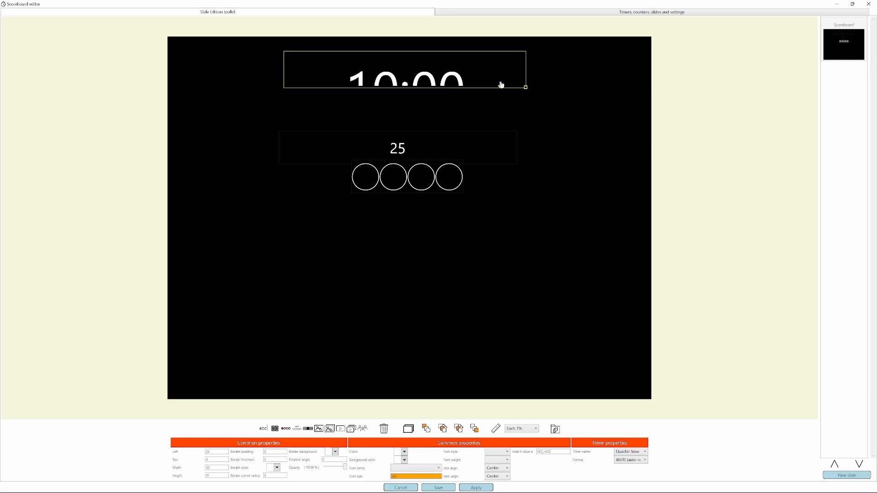
drag(526, 86, 521, 112)
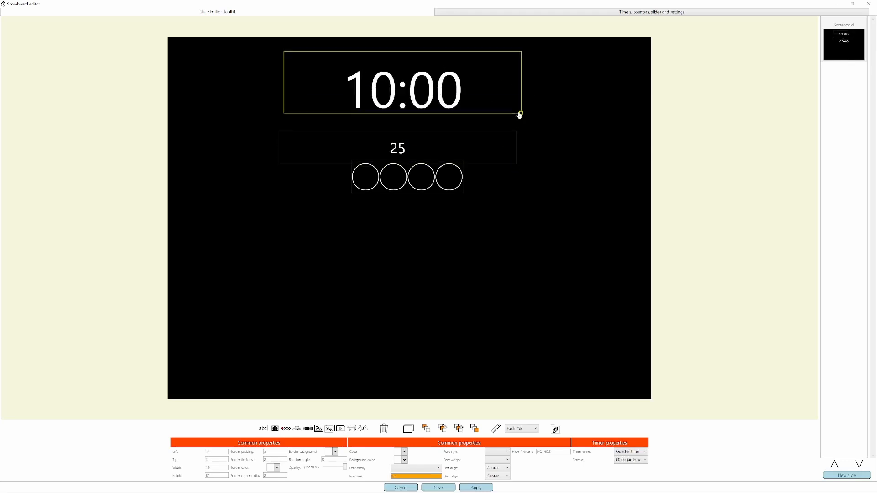
Place the shot clock element below the counter, enlarge it to about 48% by 17%, and set its font size to 100.
drag(402, 149, 404, 235)
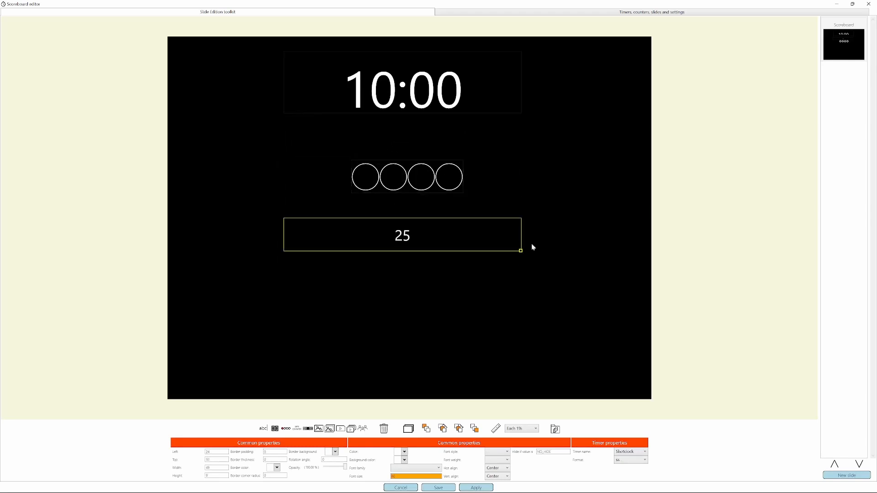
drag(521, 251, 516, 280)
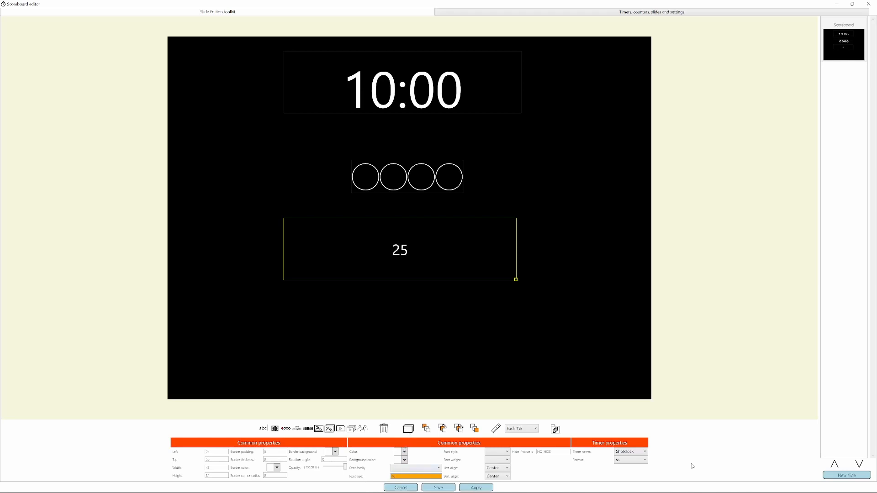
text(1)
key(Delete)
key(Delete)
text(00)
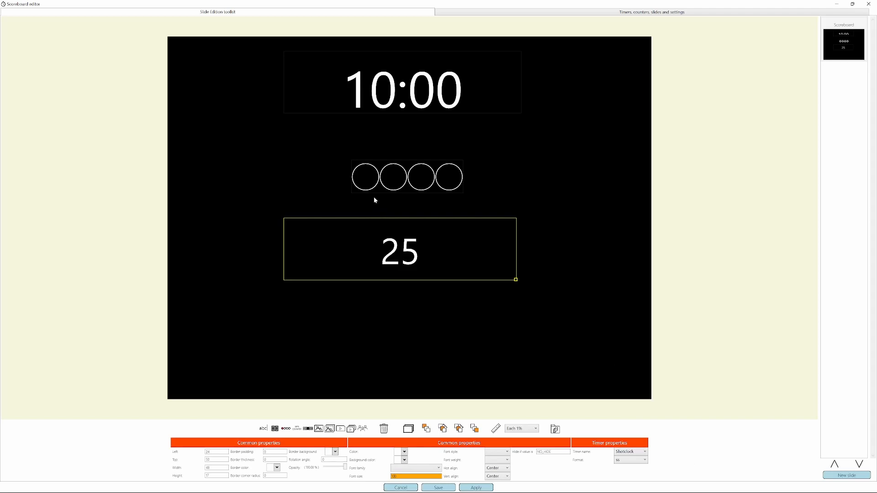
Move the counter directly beneath the quarter timer, raise the shot clock to about 42% from the slide's top, and save.
drag(408, 180, 401, 142)
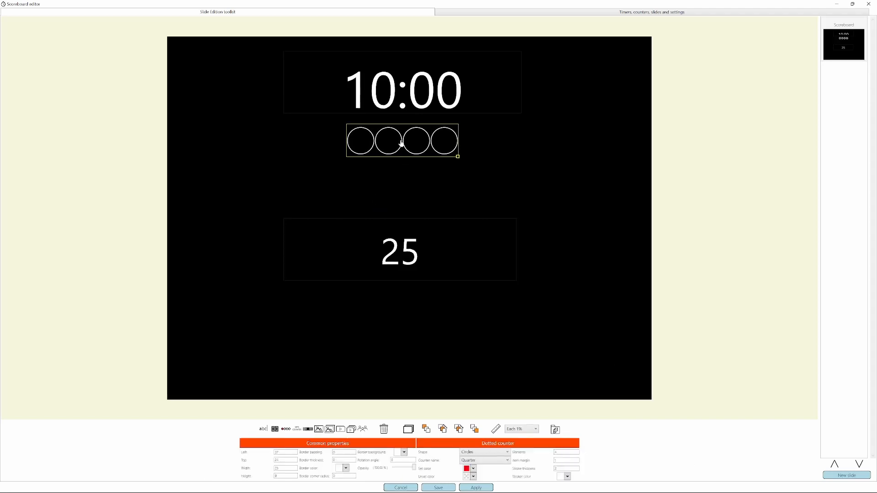
drag(409, 244, 410, 217)
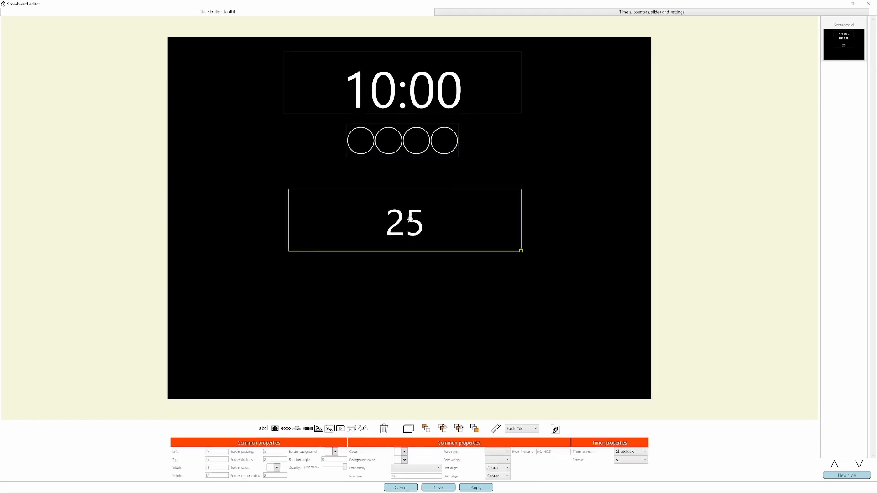
click(439, 487)
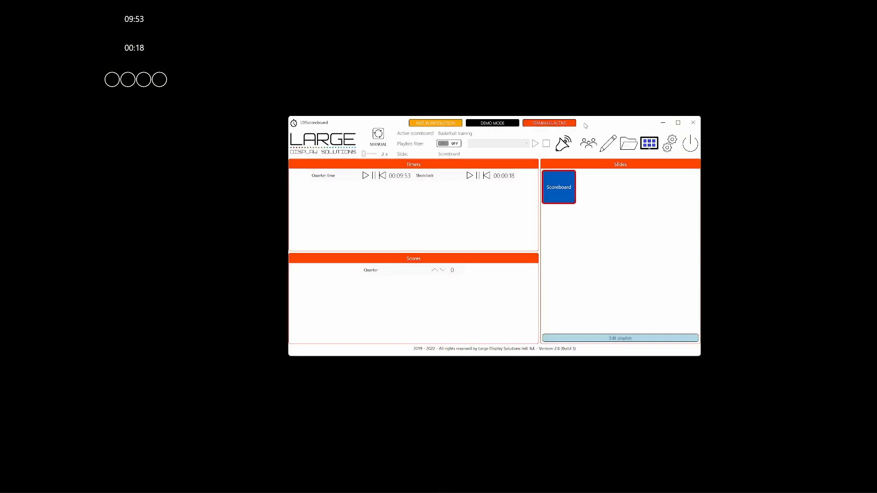
Open team management and check the name editors for the local team's Player 1 and the Local team, keeping both names.
drag(584, 122, 566, 51)
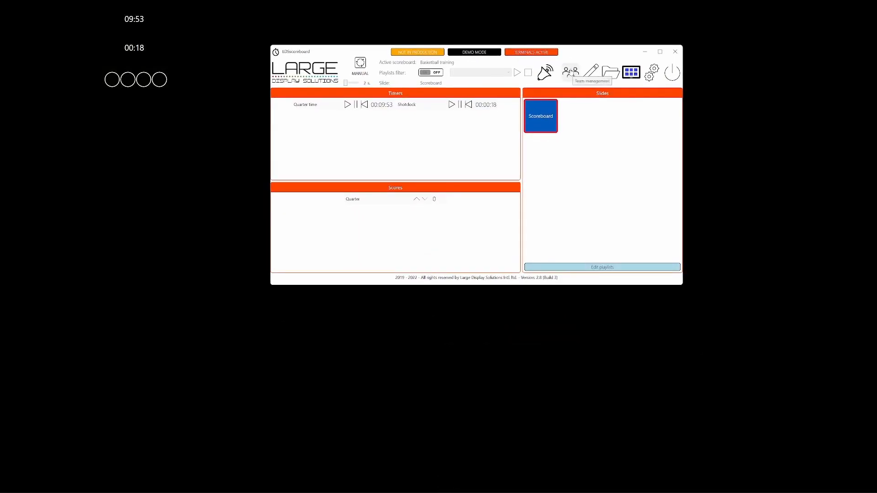
click(570, 72)
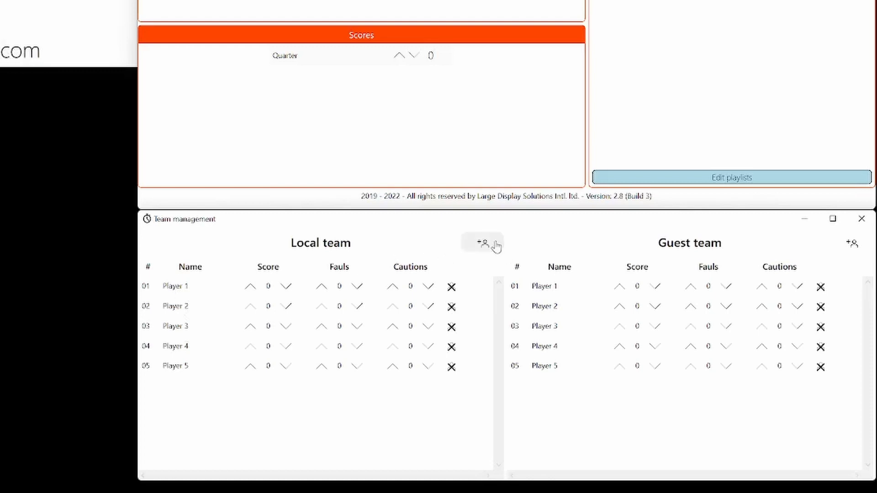
click(169, 292)
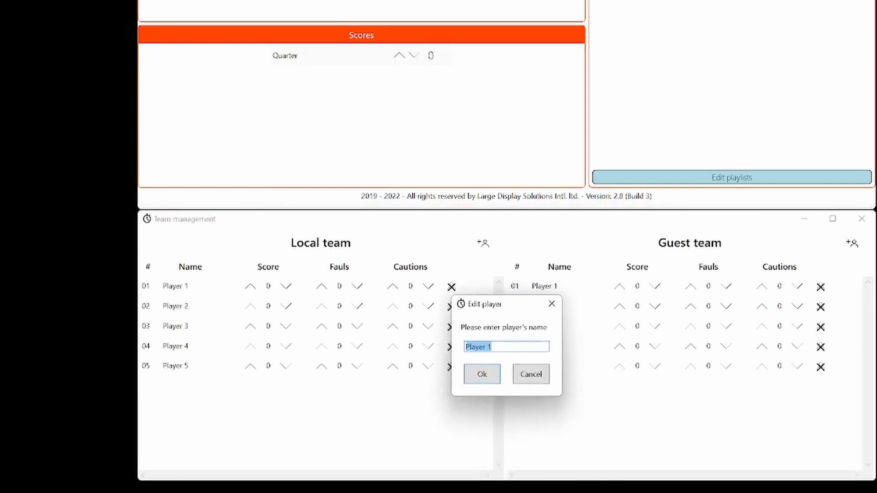
click(482, 375)
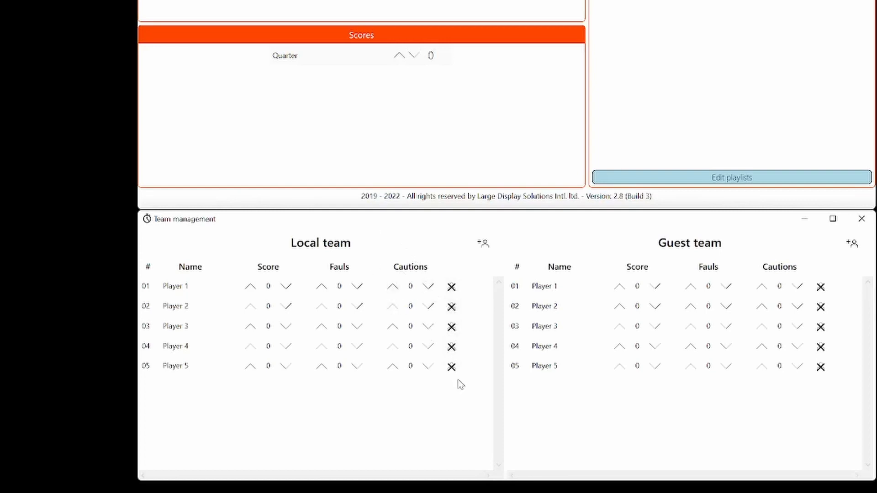
double_click(329, 244)
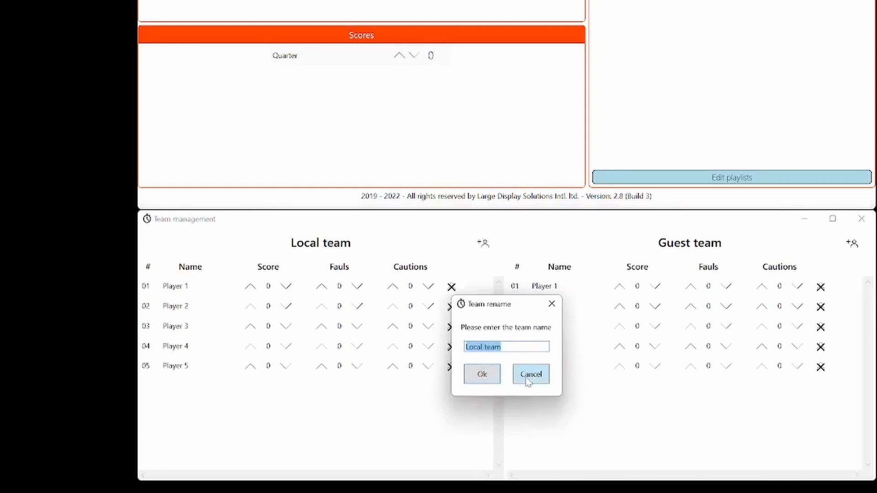
click(476, 383)
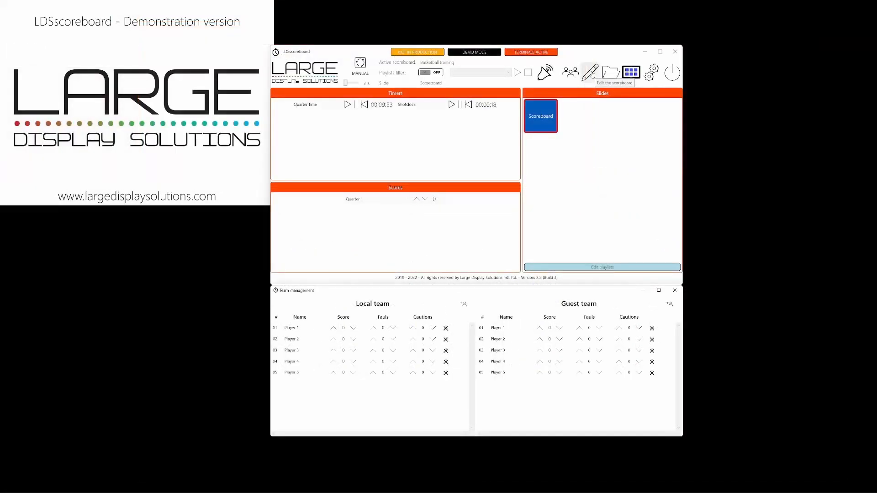
Edit the scoreboard and insert a complete team view at the slide's left edge, sized about 34% wide by 97% high.
click(590, 73)
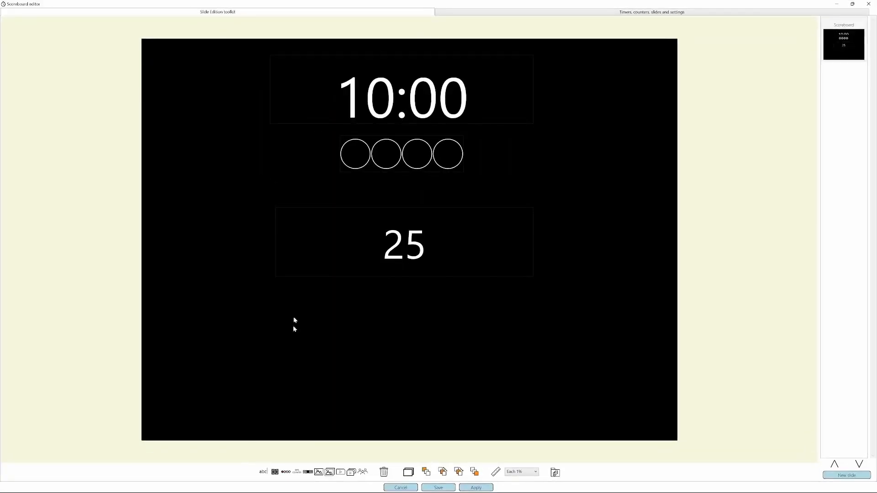
click(361, 472)
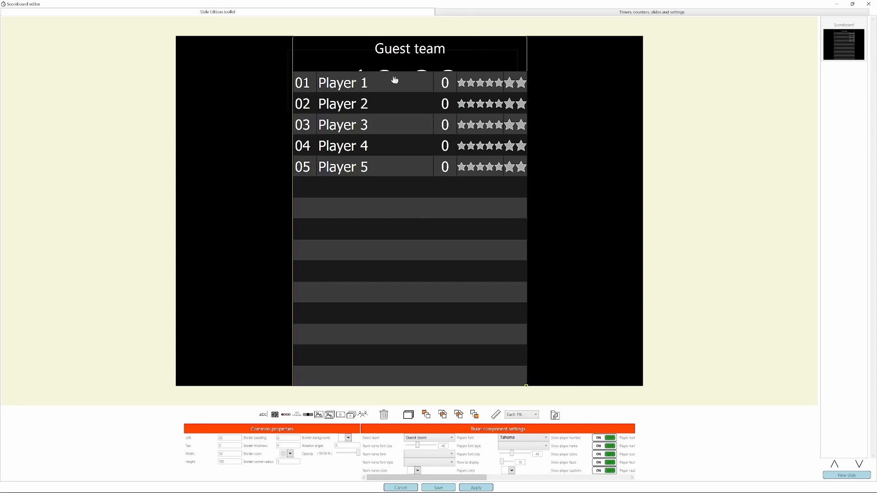
drag(359, 83, 250, 71)
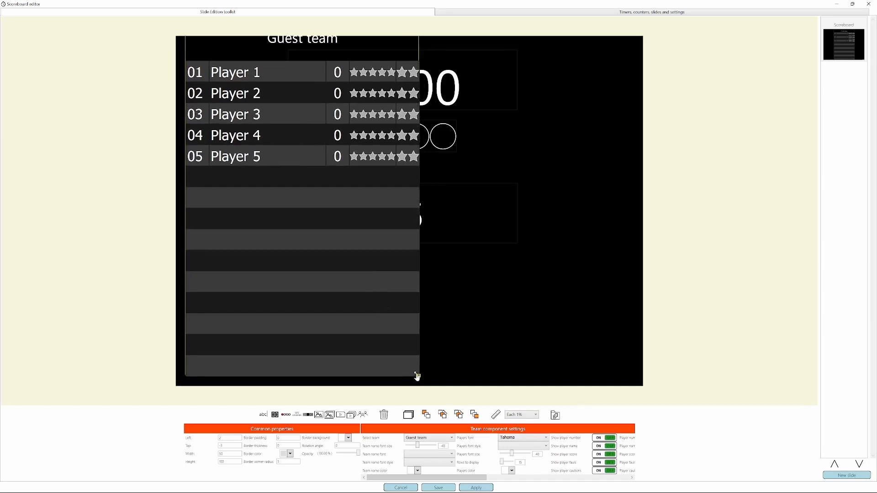
drag(418, 375, 344, 367)
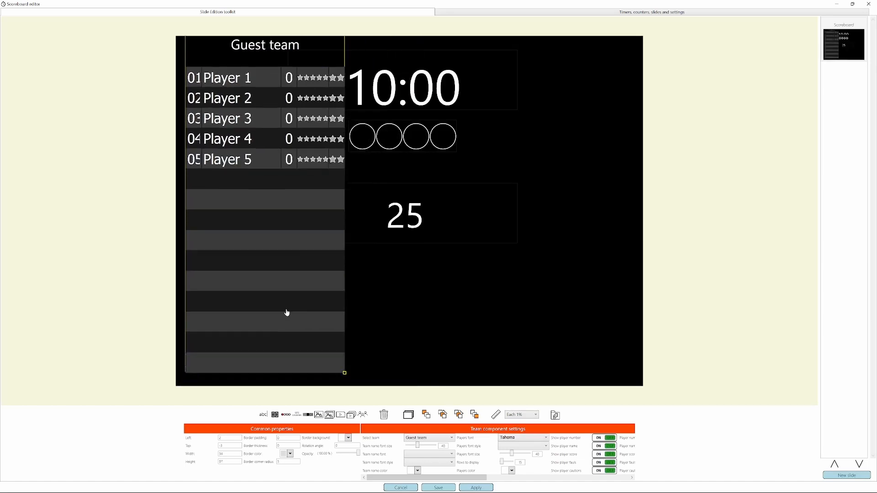
drag(278, 317, 280, 317)
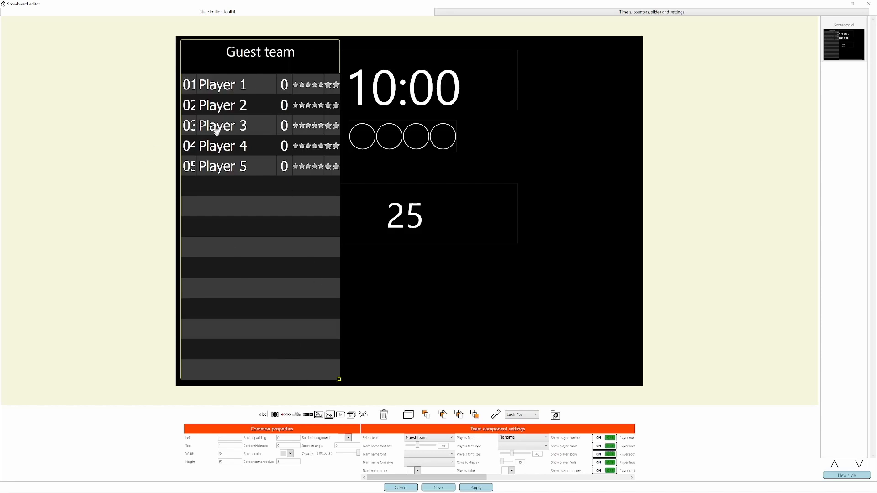
Assign the inserted team view to Local team and set its team name font to Consolas at a slightly larger size.
click(432, 437)
click(431, 446)
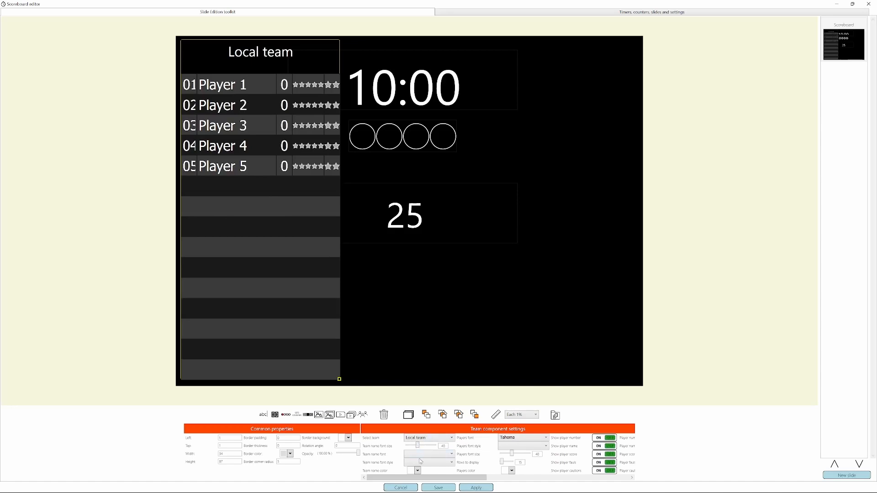
click(426, 458)
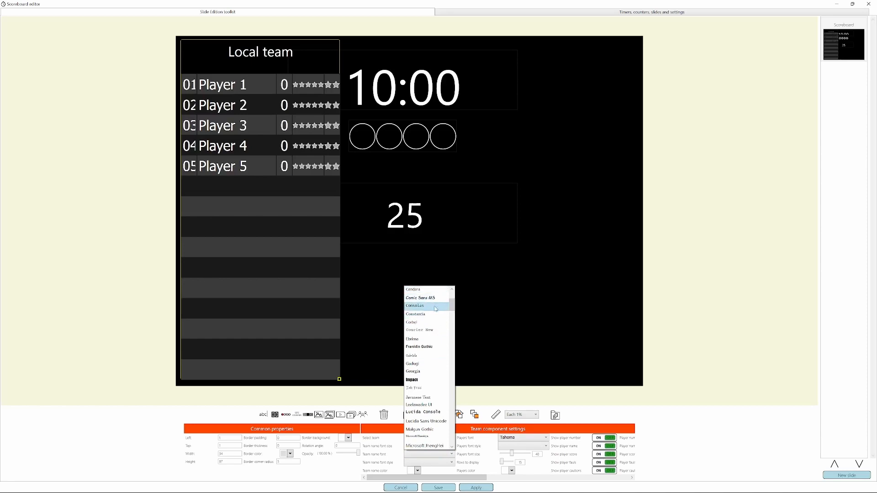
click(436, 307)
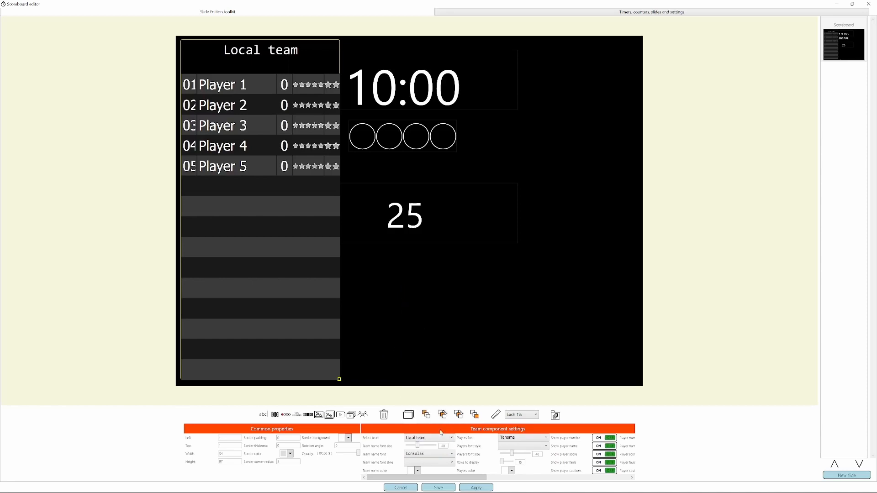
drag(421, 448, 425, 448)
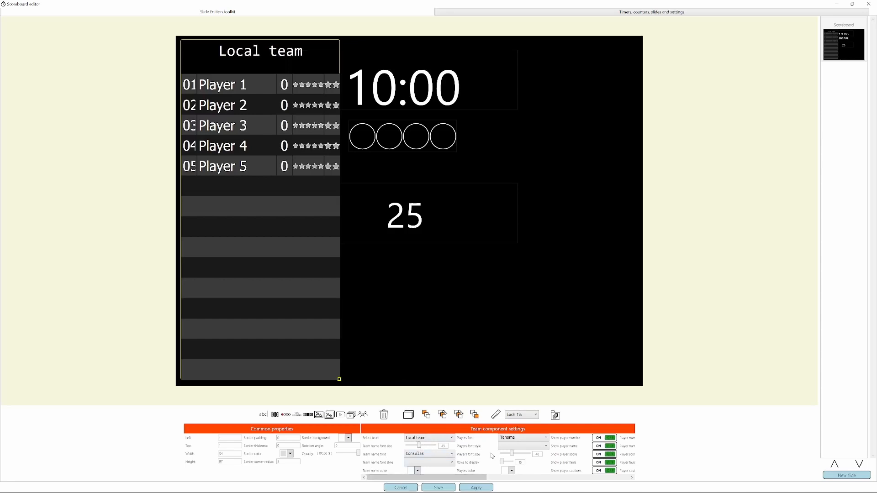
Try Berlin Sans FB as the players font in the local team view.
click(523, 442)
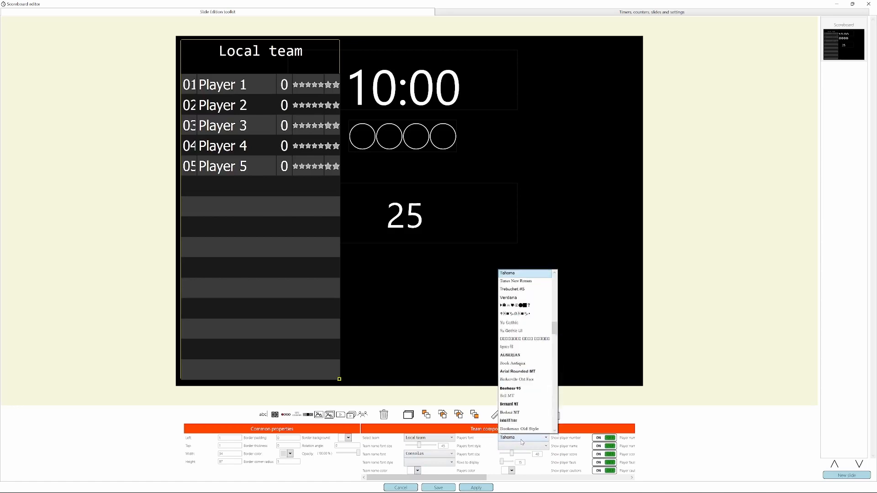
scroll(527, 283, down, 2)
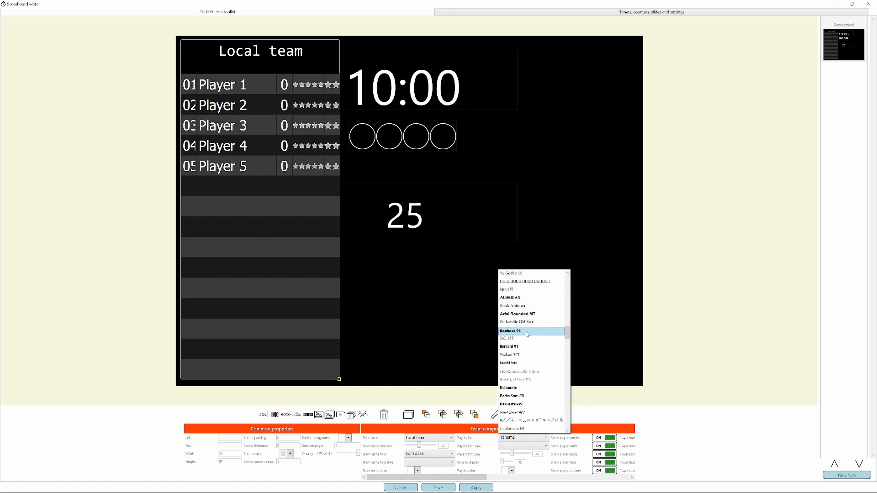
click(528, 399)
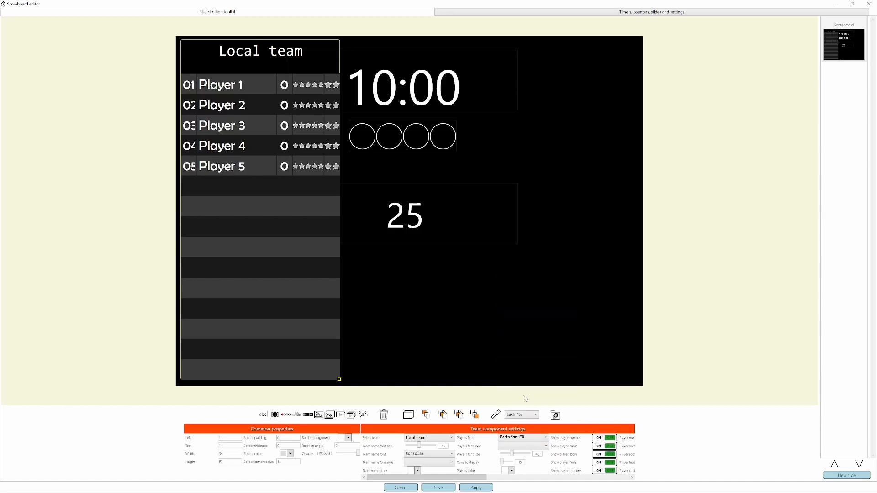
Set the local team view's players font to Lato at about size 32 and hide the player cautions.
click(537, 438)
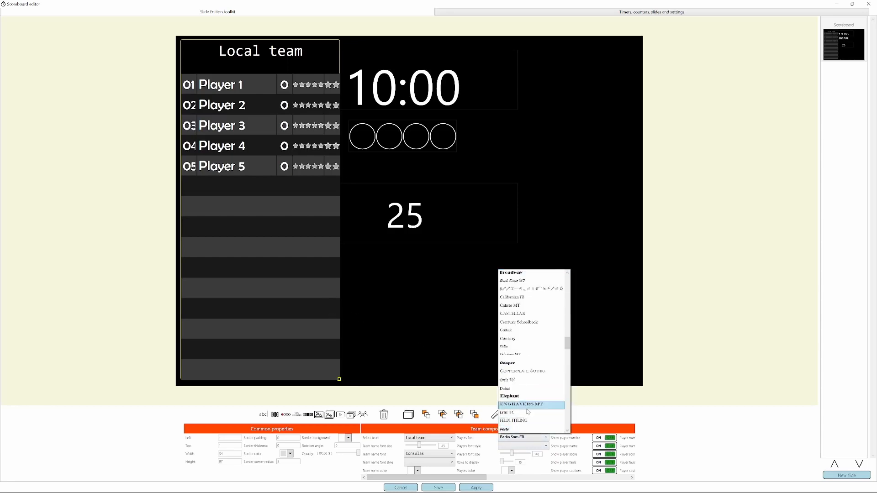
scroll(527, 409, up, 10)
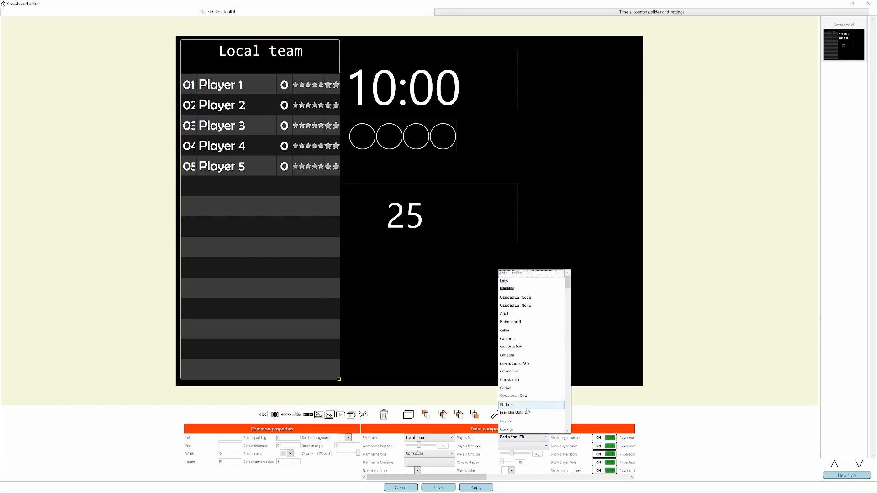
click(523, 283)
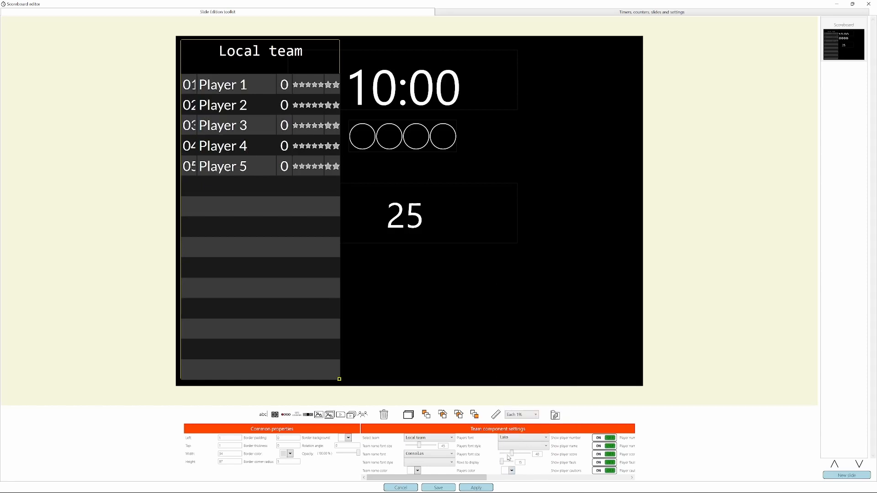
drag(510, 456, 503, 459)
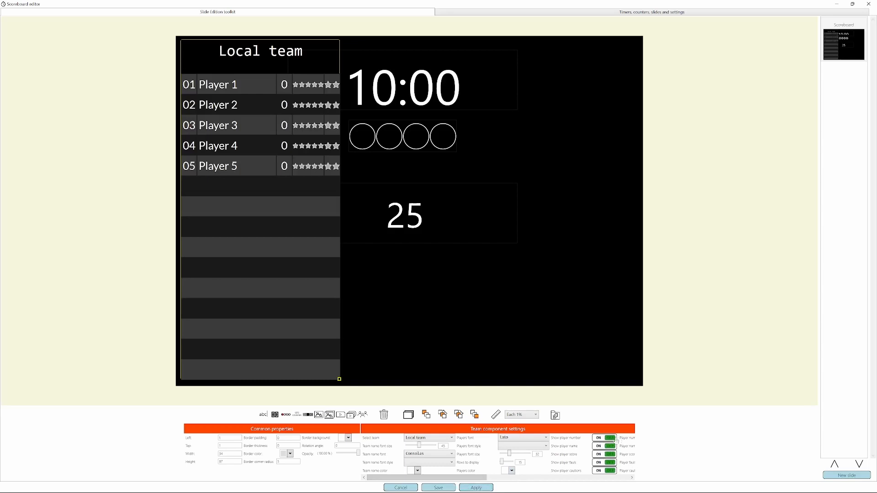
drag(475, 482, 518, 484)
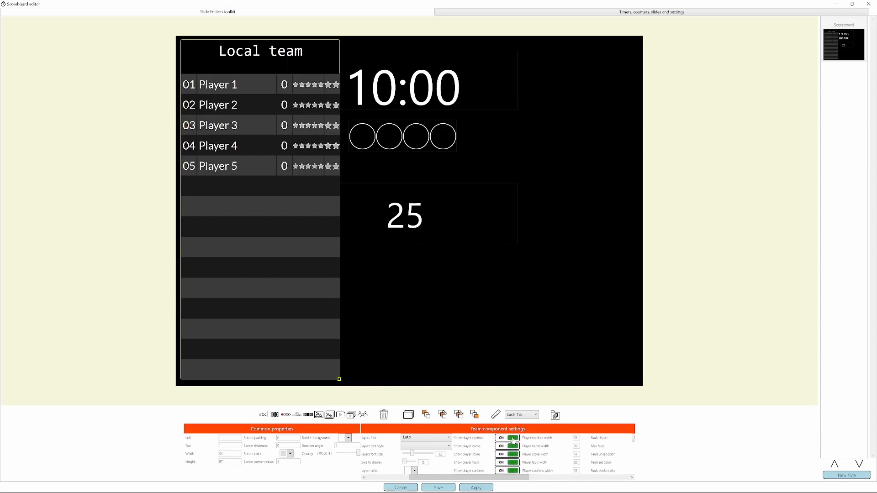
click(513, 471)
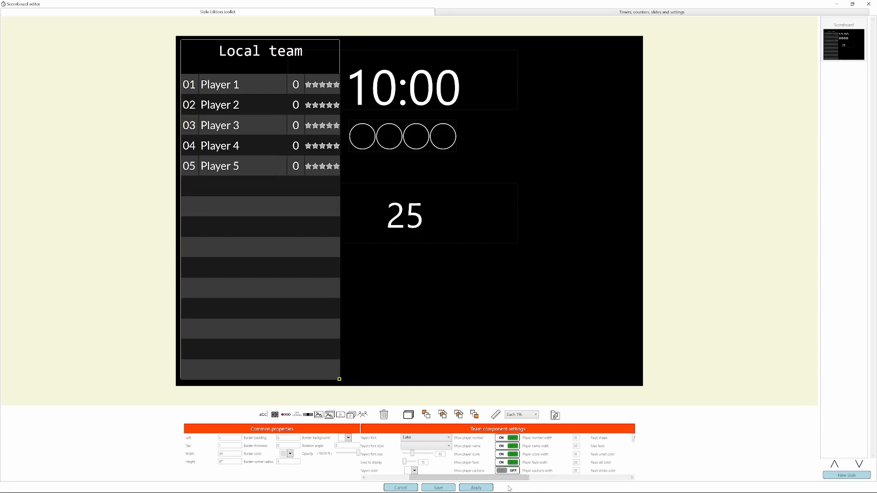
Try circles as the faults shape in the local team view and switch back to stars.
drag(509, 478, 537, 477)
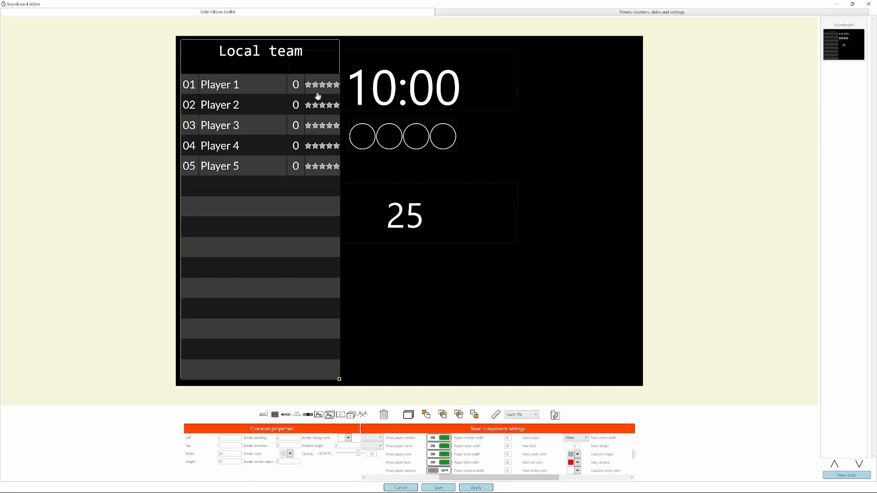
click(581, 439)
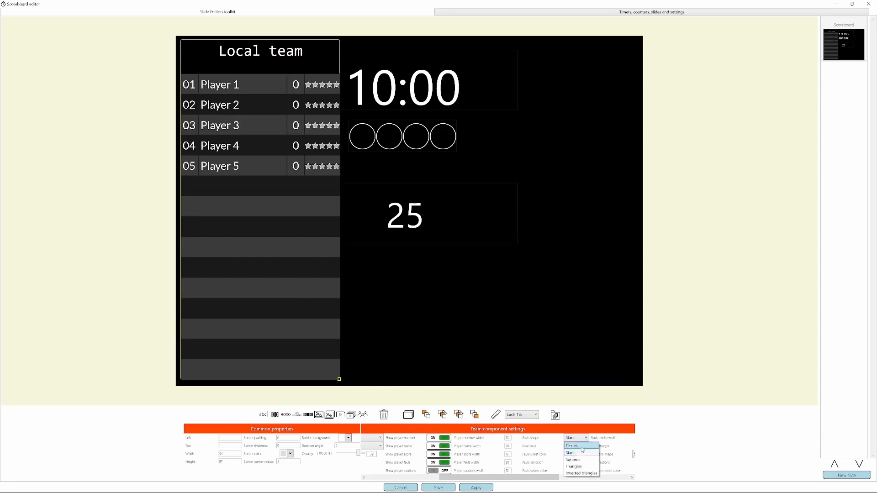
click(580, 446)
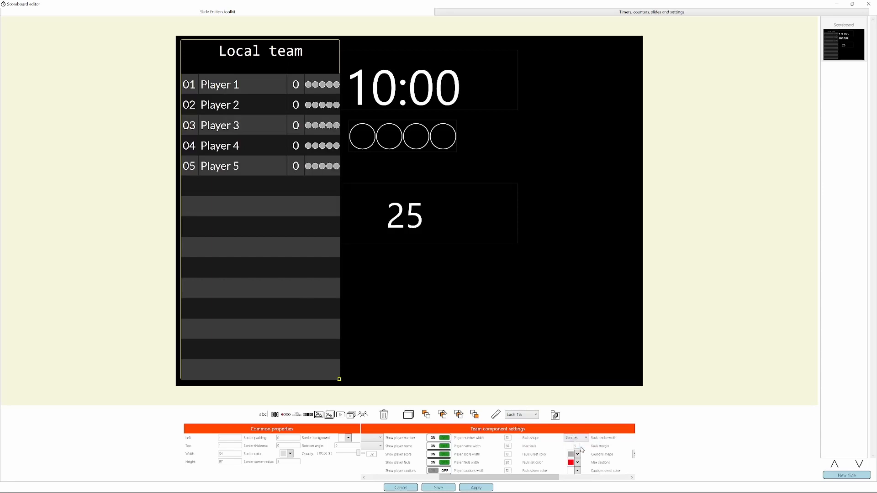
click(581, 439)
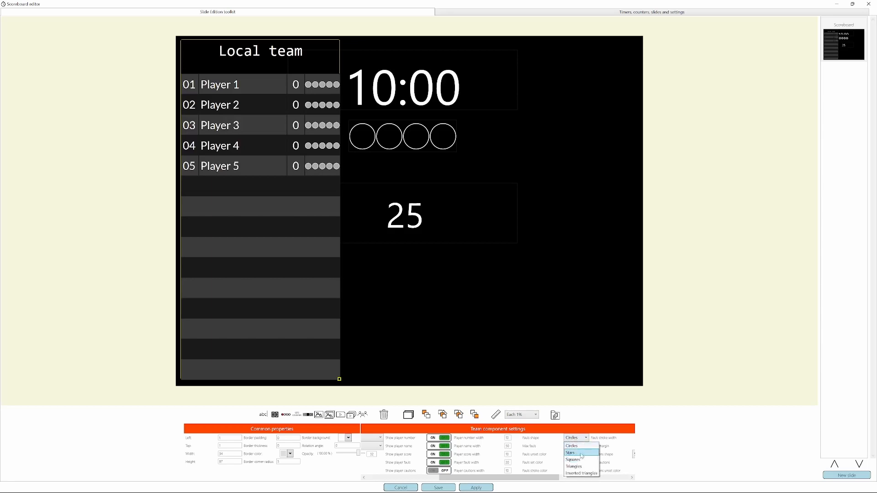
click(581, 453)
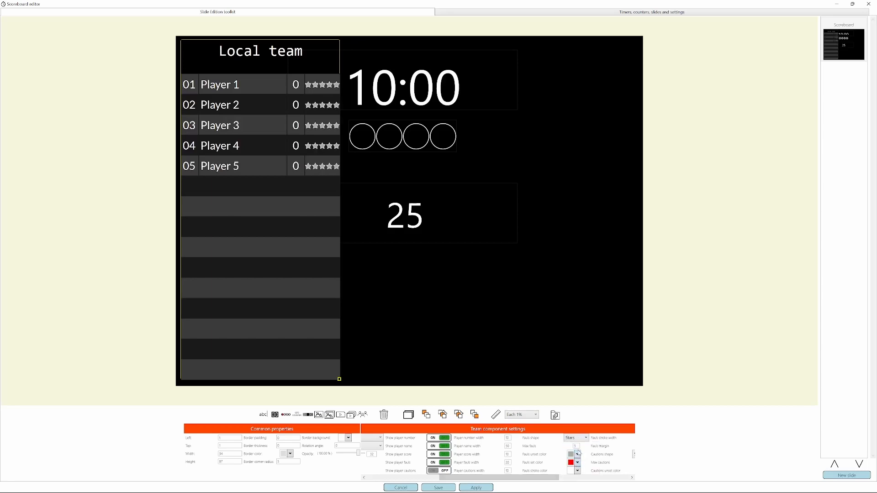
Make the local team view's unset faults color transparent and its set faults color yellow.
click(578, 454)
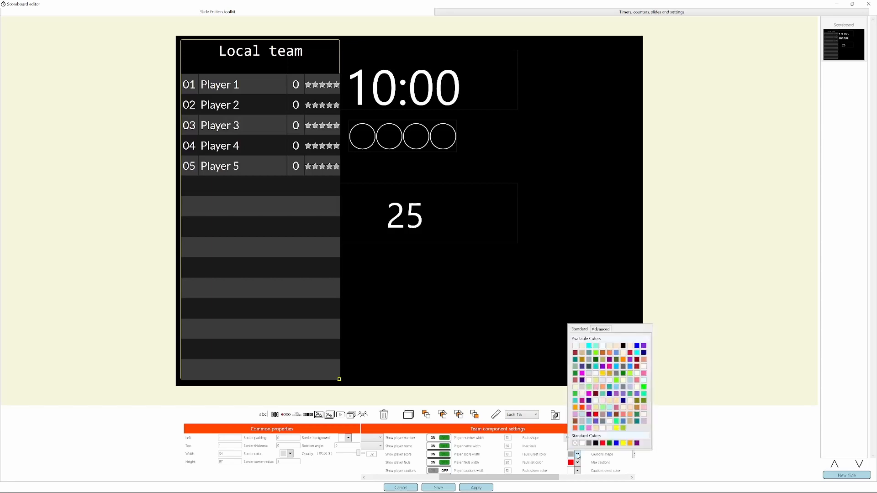
click(576, 443)
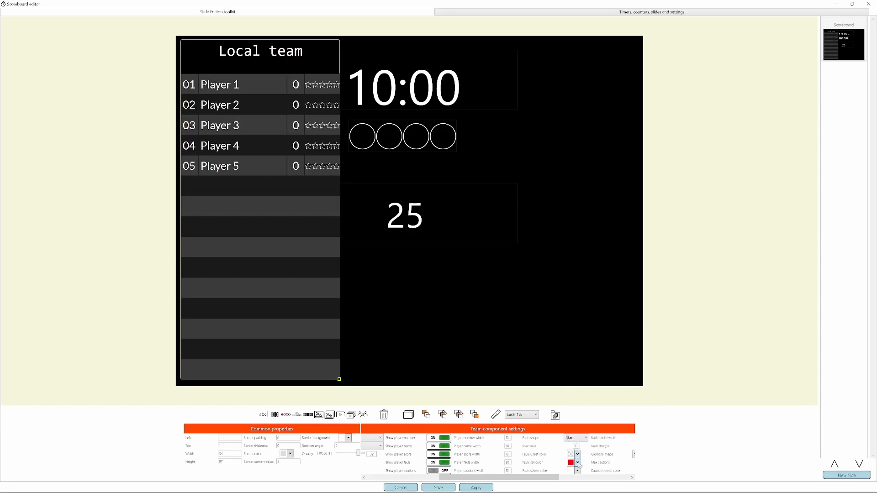
click(578, 463)
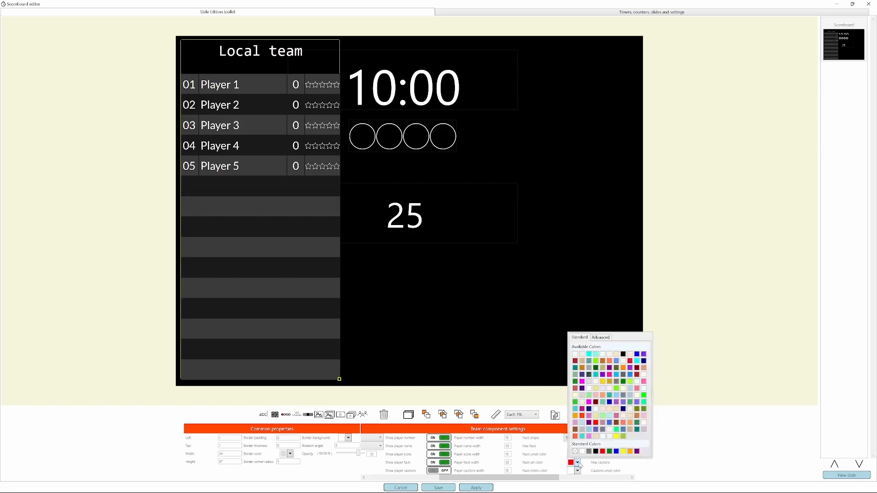
click(624, 451)
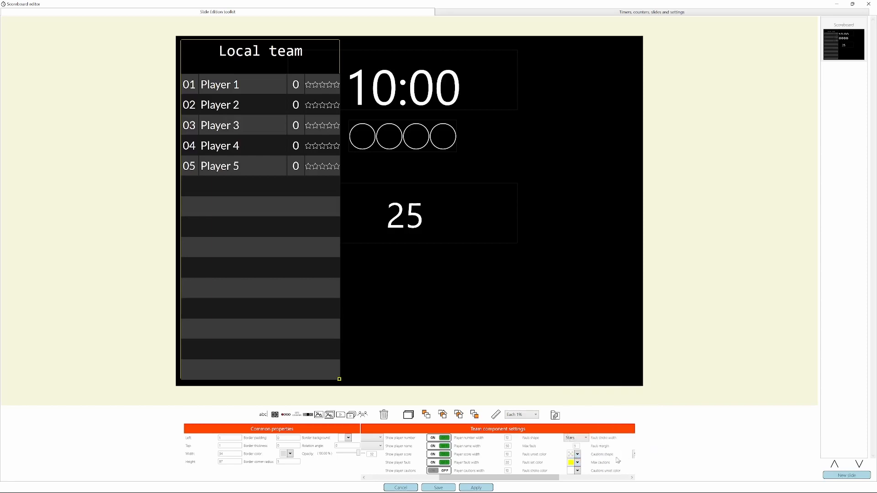
drag(551, 477, 575, 485)
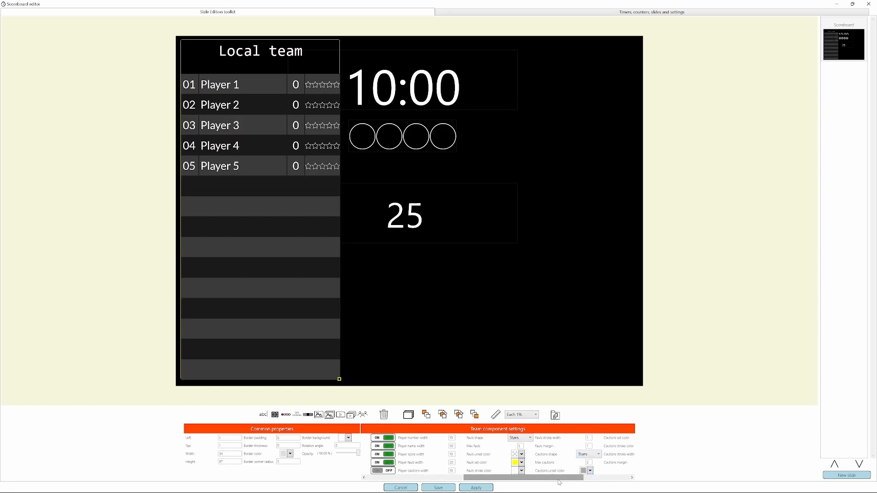
drag(561, 481, 495, 480)
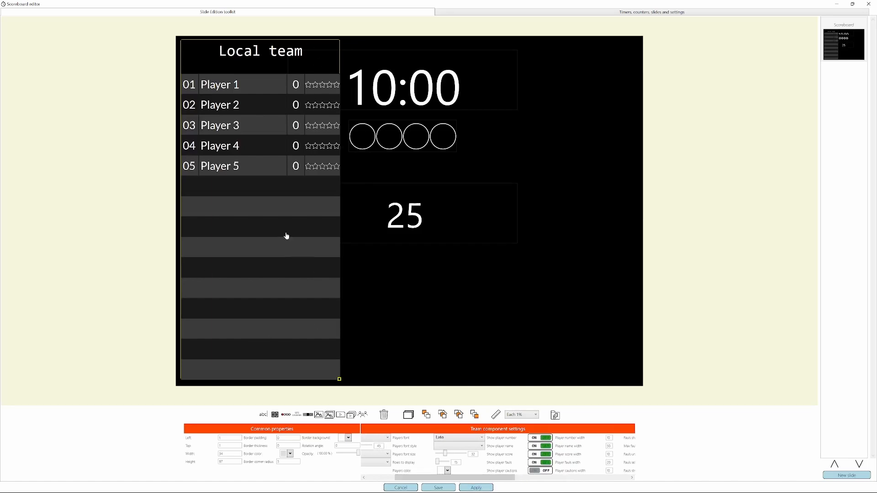
Duplicate the local team view and place the copy level with it at the slide's right edge.
click(409, 416)
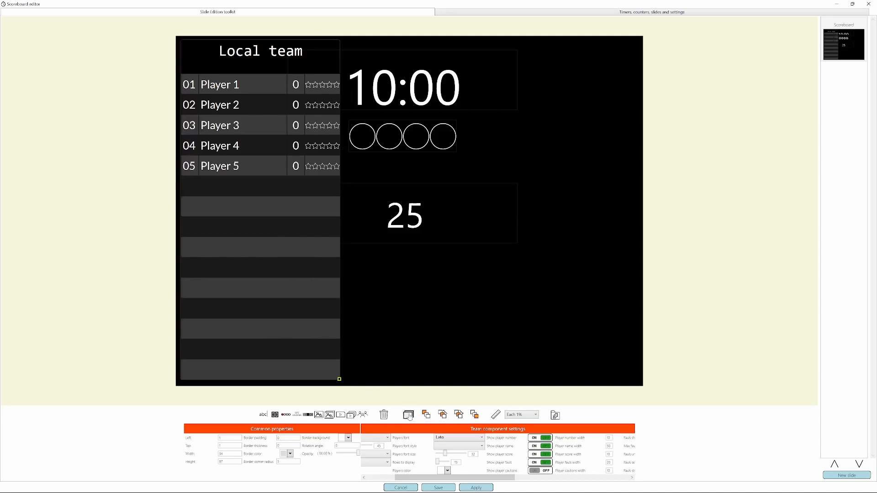
drag(257, 202, 555, 200)
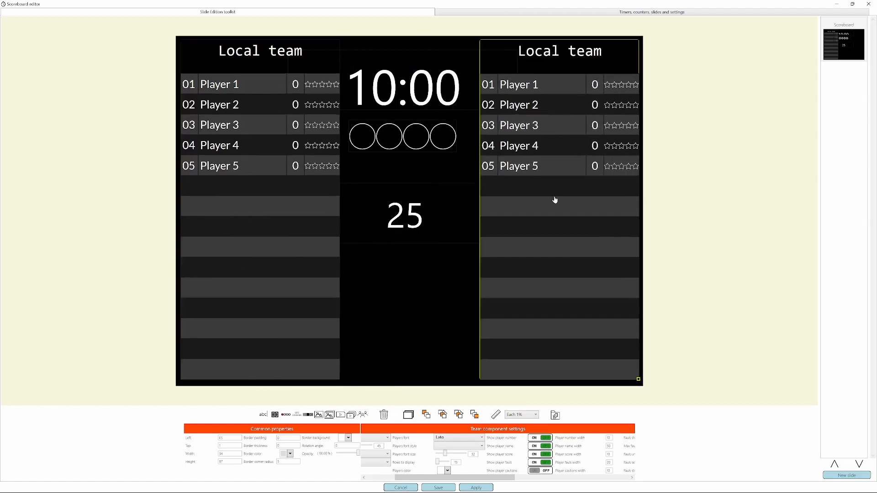
Assign the duplicated team view to Guest team and save the scoreboard.
drag(402, 477, 373, 478)
click(450, 439)
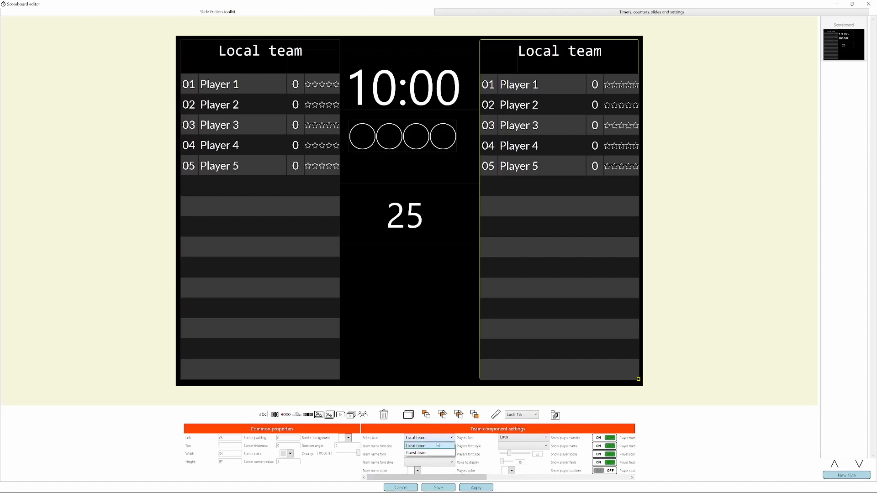
click(428, 455)
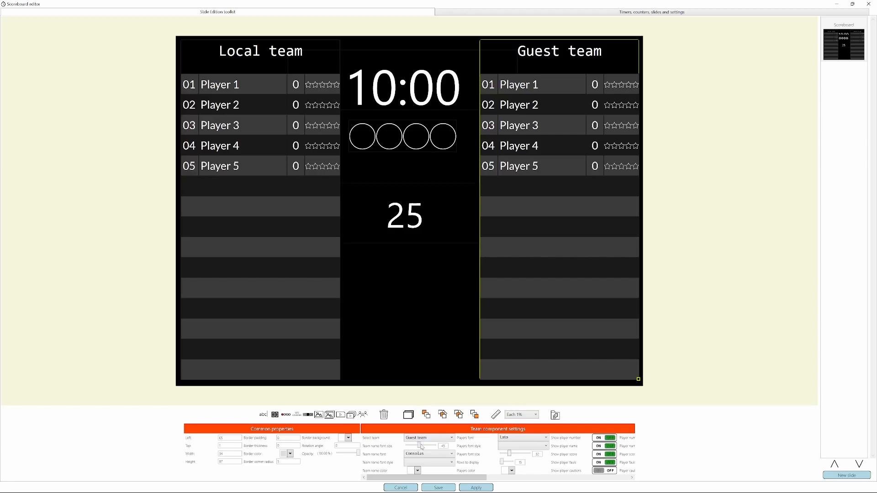
mouse_move(431, 491)
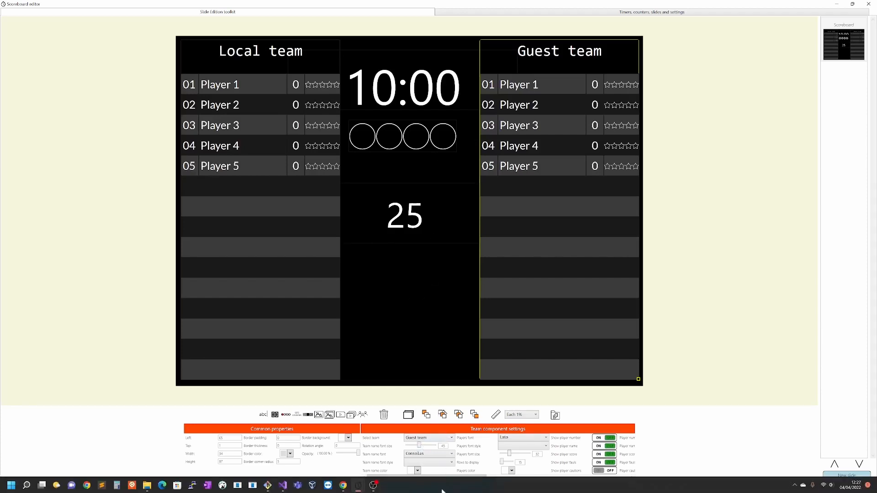
click(439, 488)
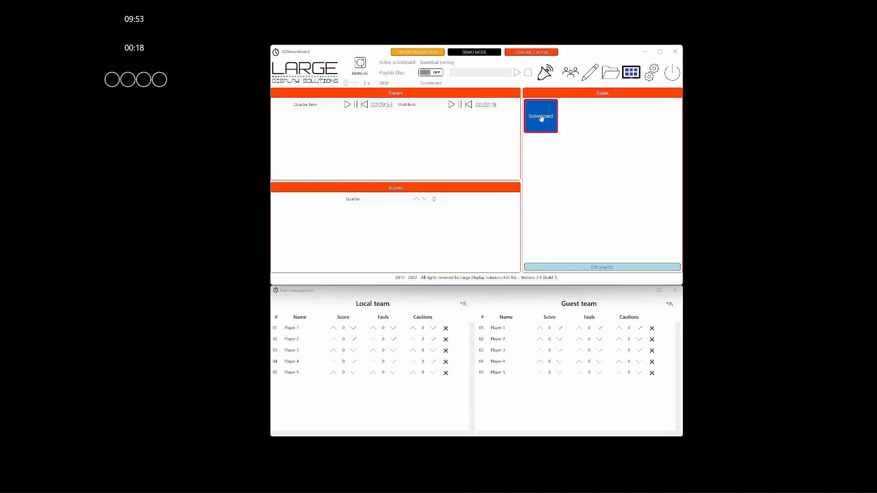
Refresh the displayed Scoreboard slide, move the control windows clear of it, and raise local Player 1's score to 4.
click(541, 118)
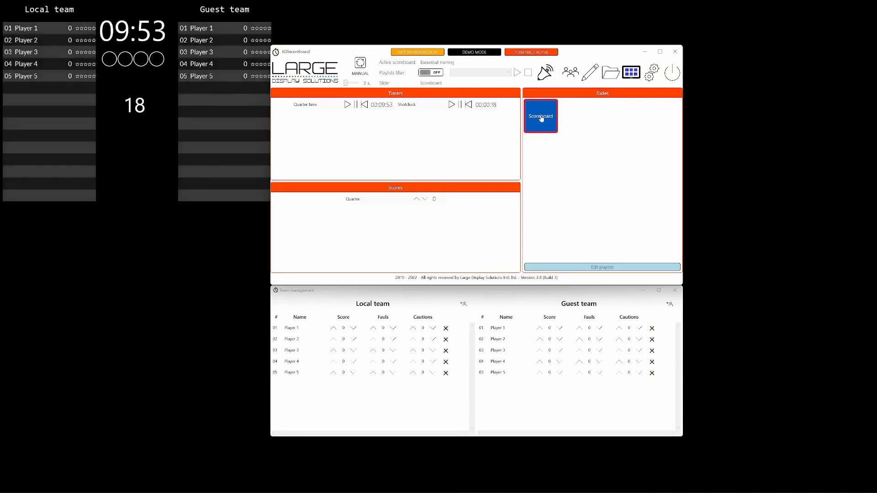
drag(345, 49, 403, 33)
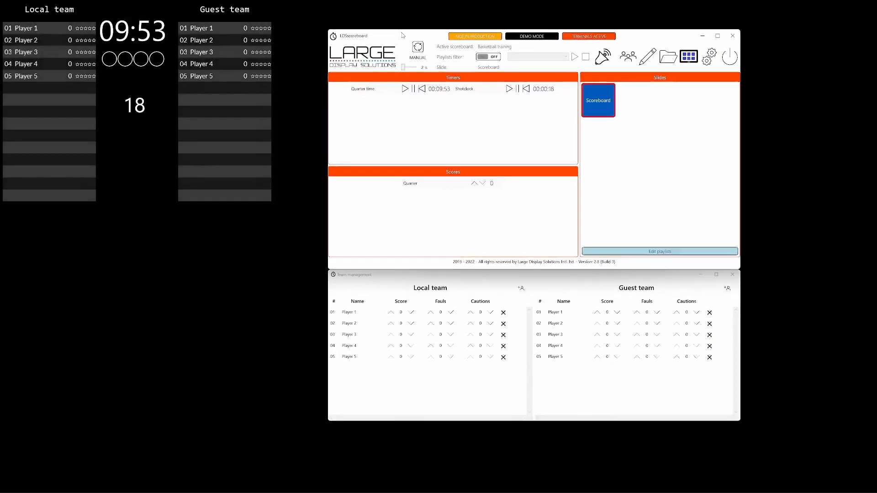
click(390, 313)
click(390, 313)
click(391, 313)
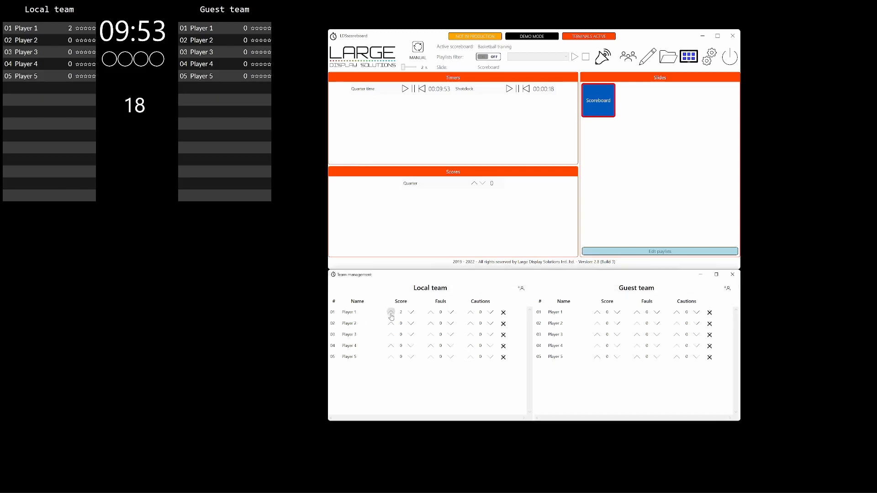
click(391, 313)
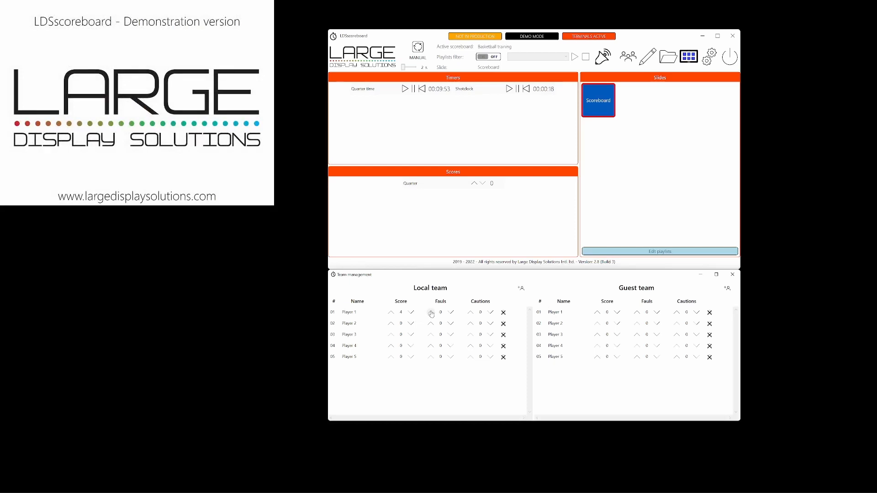
Give local Player 1 two faults and local Player 4 one point and one fault.
click(430, 312)
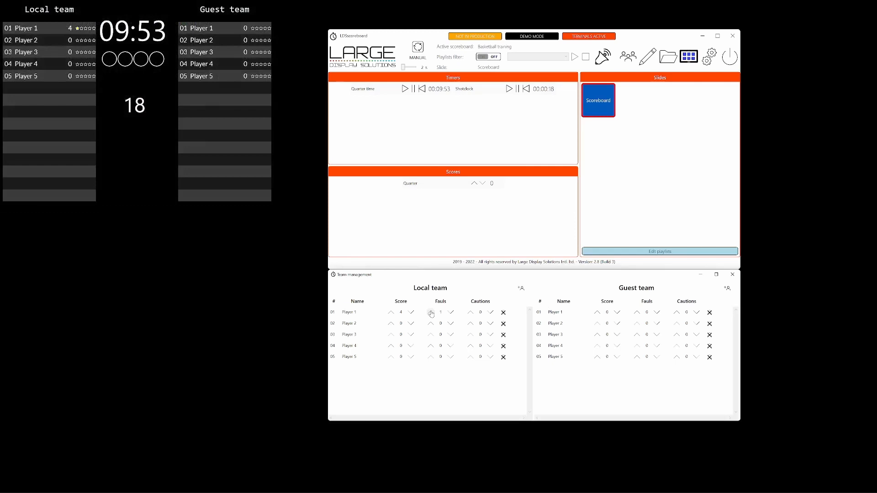
click(431, 313)
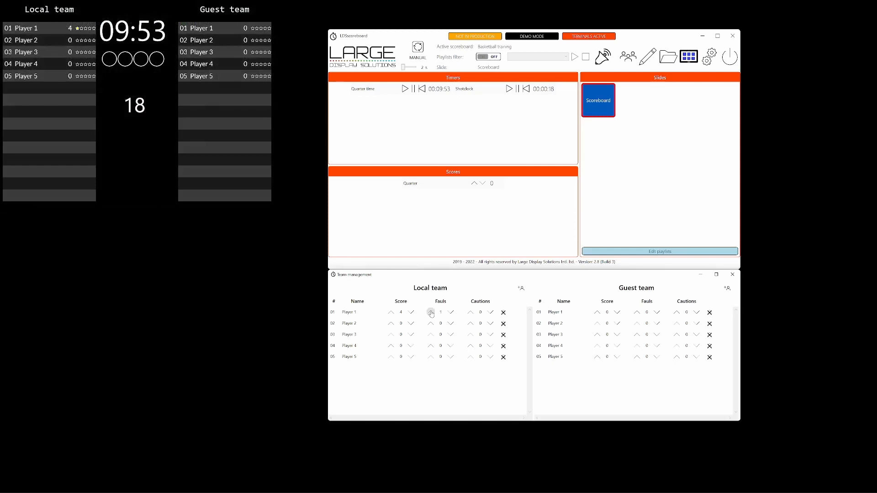
click(391, 346)
click(431, 345)
Give guest Player 1 three points and one fault, and guest Player 4 one point.
click(597, 312)
click(597, 312)
click(597, 312)
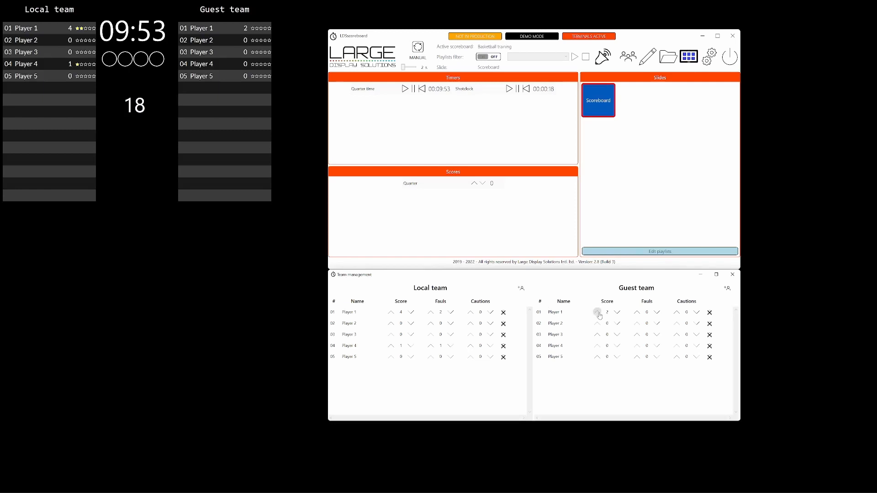
click(597, 346)
click(637, 312)
Rename the guest team's Player 1 as Team 2 Player 1 and refresh the displayed Scoreboard slide.
double_click(558, 312)
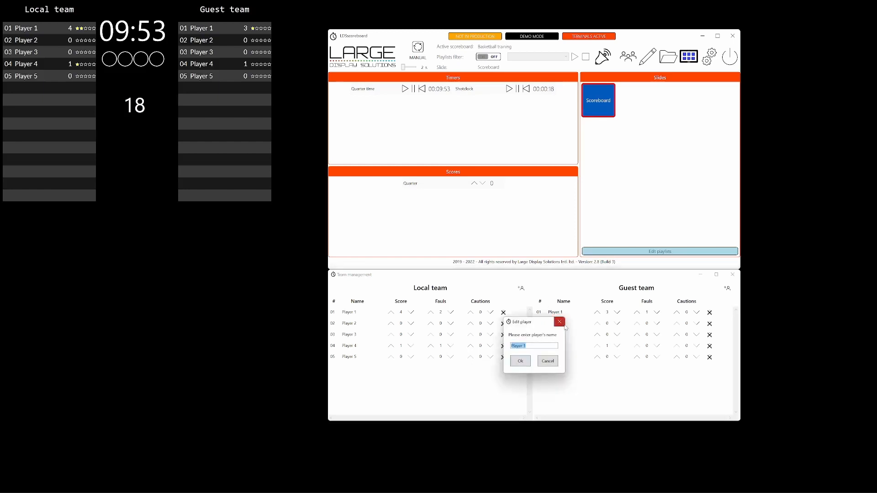
key(Home)
text(Team 2)
key(Return)
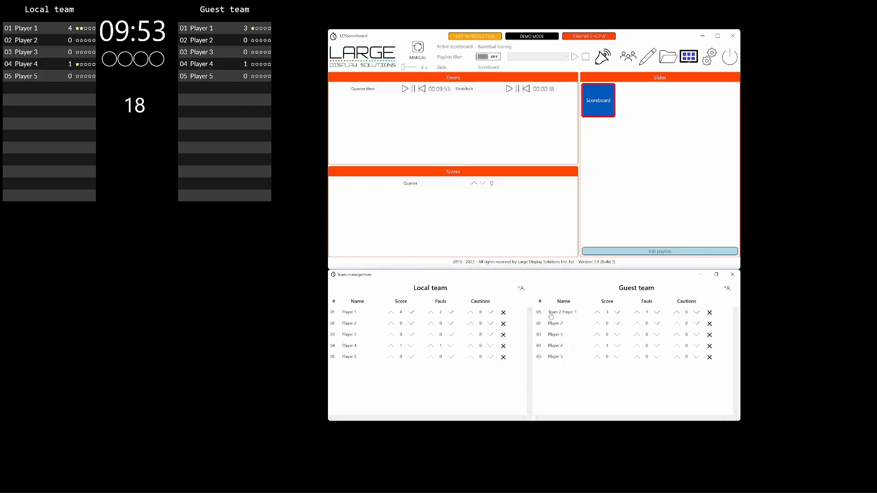
click(600, 105)
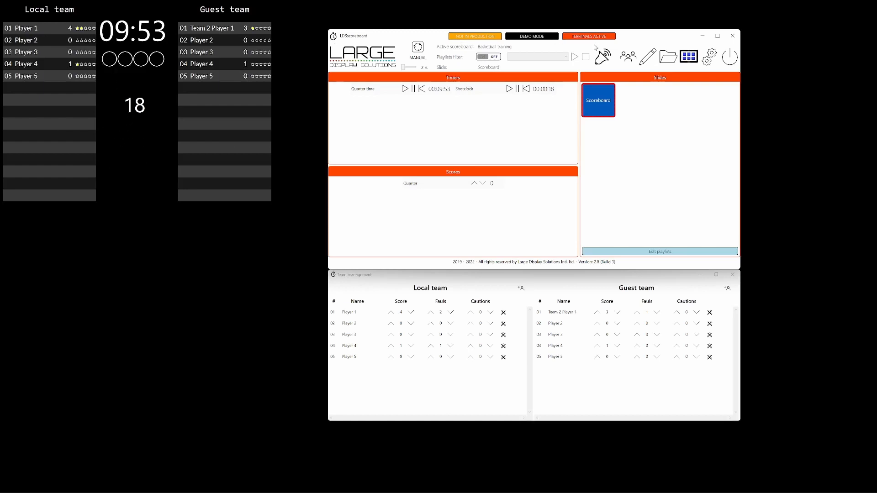
Edit the scoreboard and add a counter, narrowed to fit the left half of the central column below the shot clock.
click(653, 57)
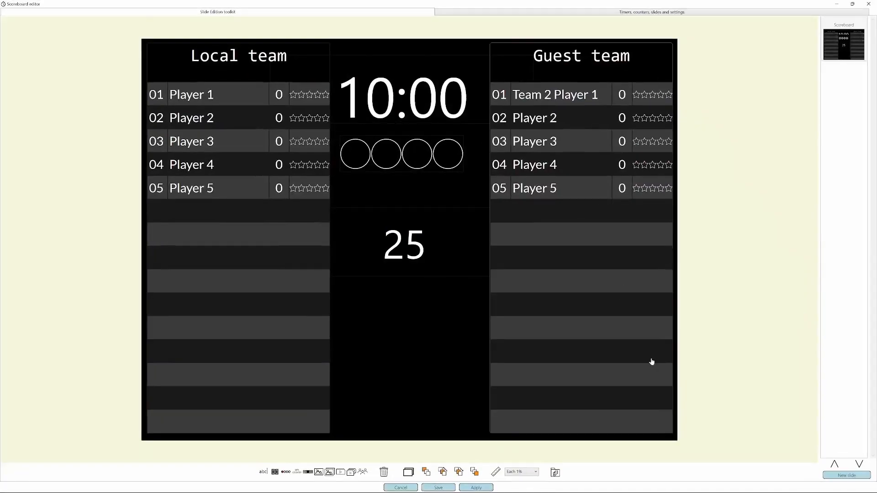
click(275, 473)
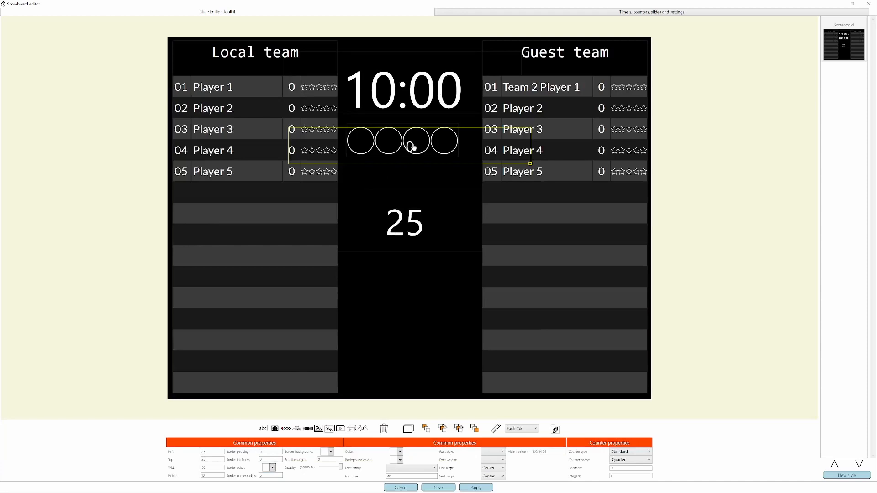
drag(411, 147, 398, 282)
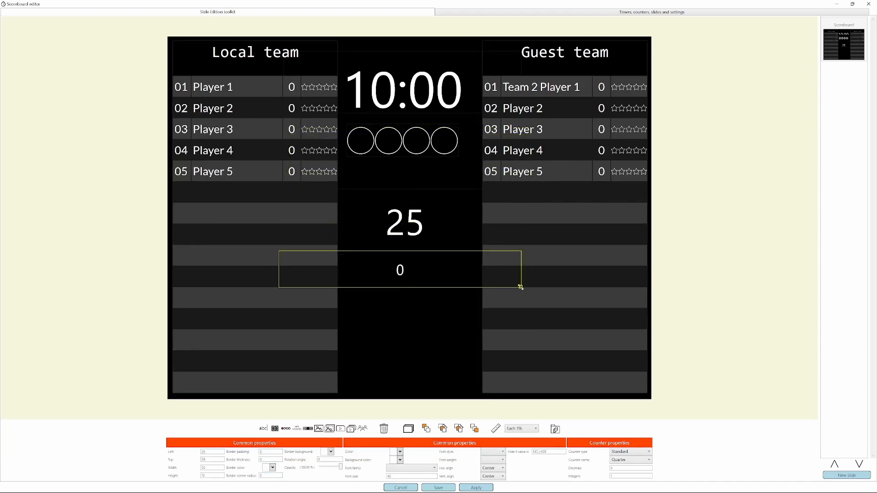
drag(521, 288, 359, 344)
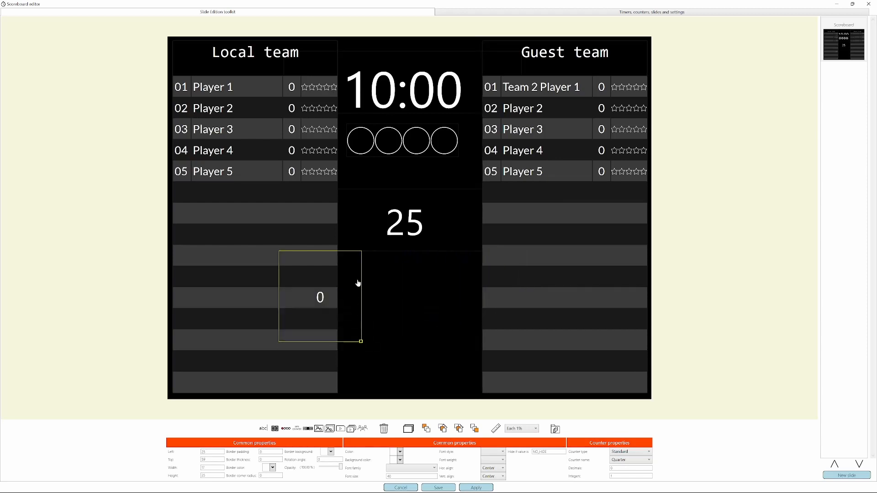
drag(358, 286, 417, 284)
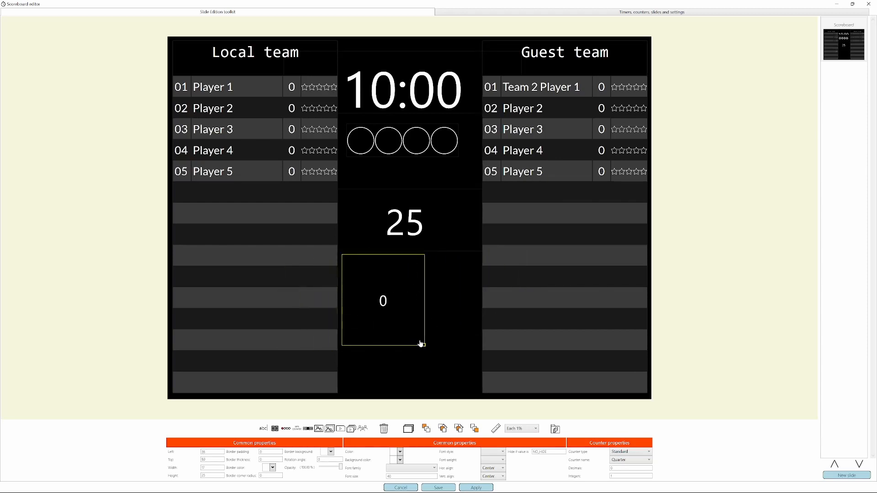
drag(424, 346, 402, 349)
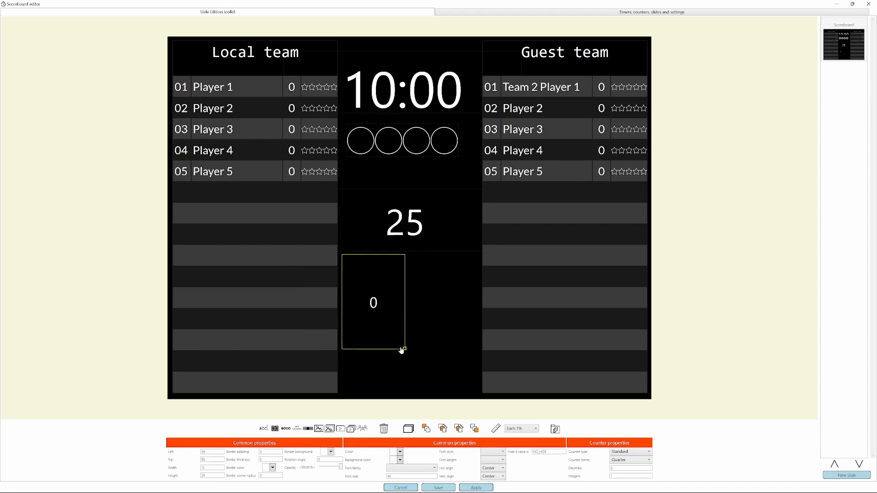
Try font sizes 200 and 150 on the new counter and settle on 120.
click(404, 477)
text(200)
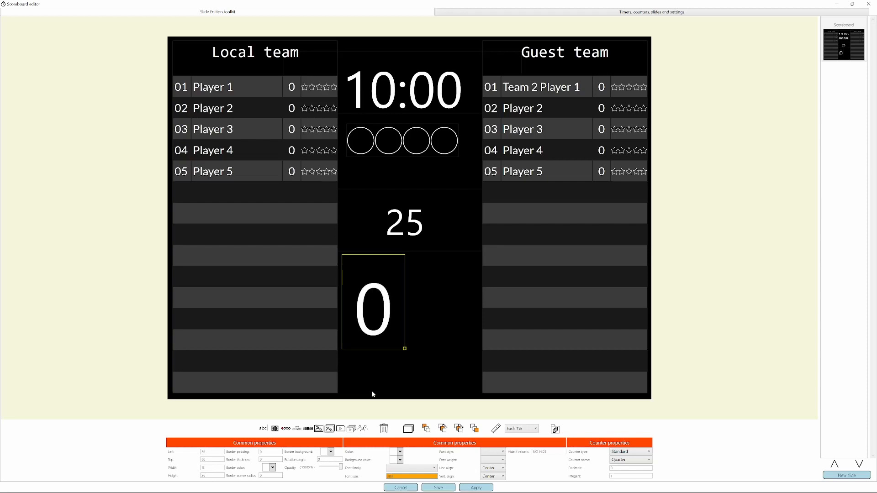
key(BackSpace)
key(BackSpace)
key(BackSpace)
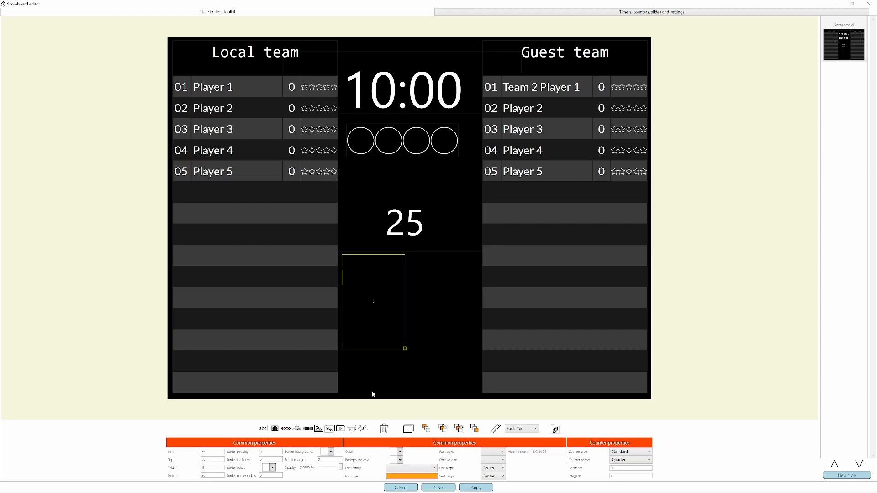
text(150)
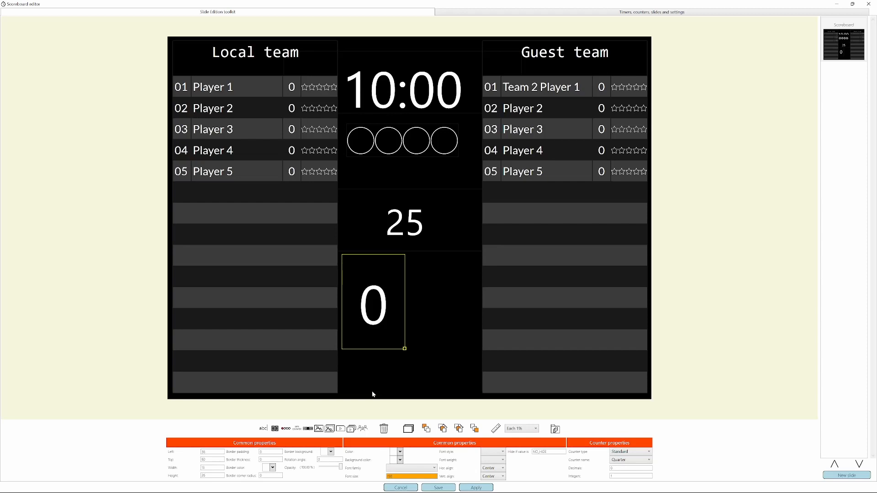
key(Delete)
text(2)
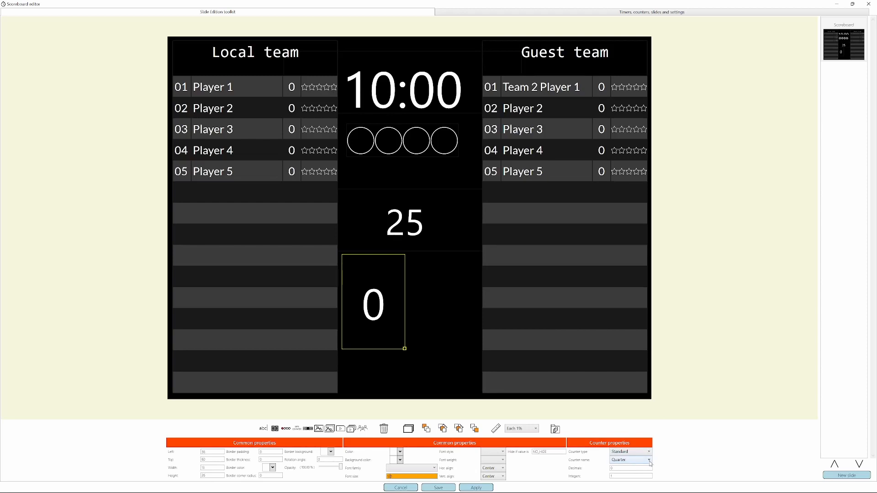
Change the new counter's type to Automatic with Local score as its automatic counter.
click(649, 460)
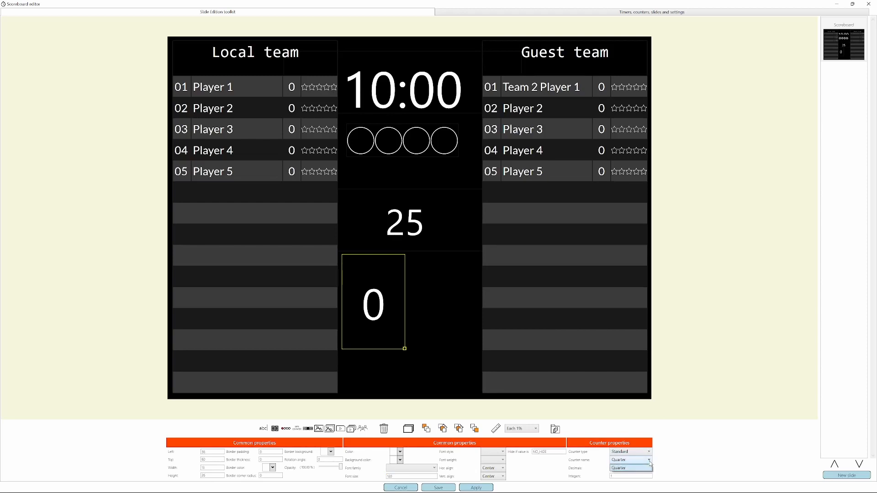
click(645, 454)
click(649, 453)
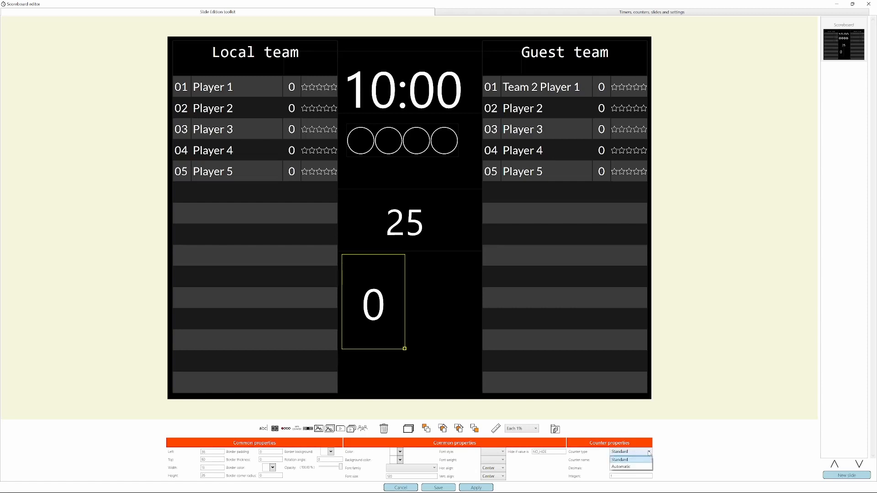
click(622, 467)
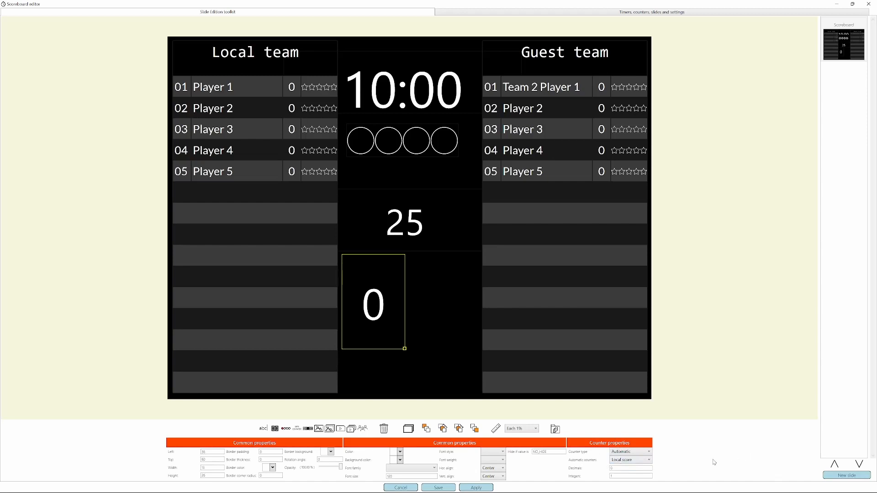
click(646, 464)
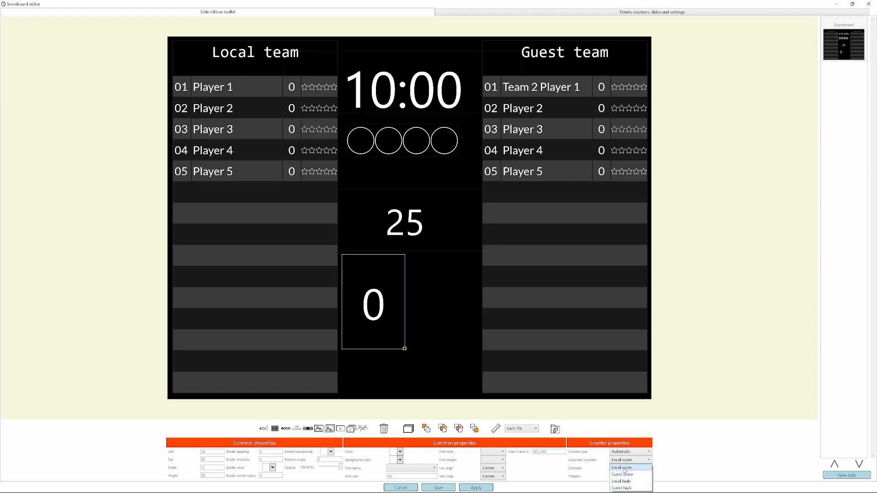
click(624, 468)
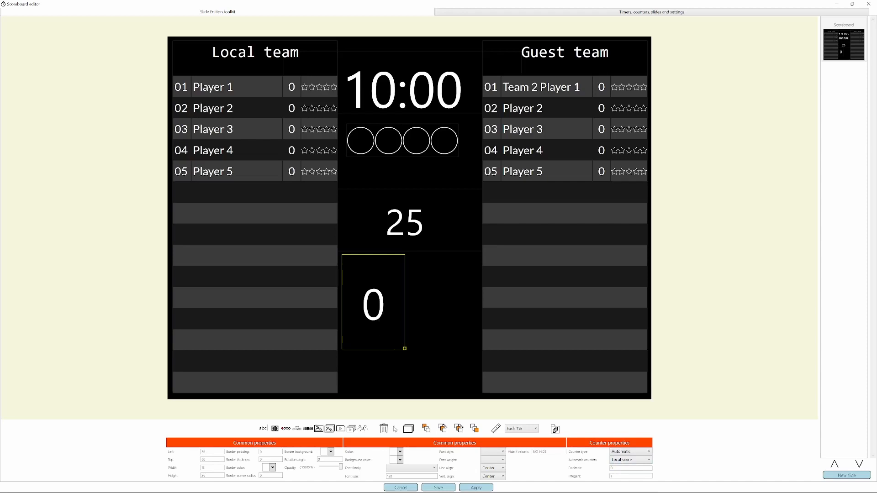
Duplicate the local score counter and place the copy level with it in the right half of the central column.
click(408, 429)
drag(364, 305, 440, 303)
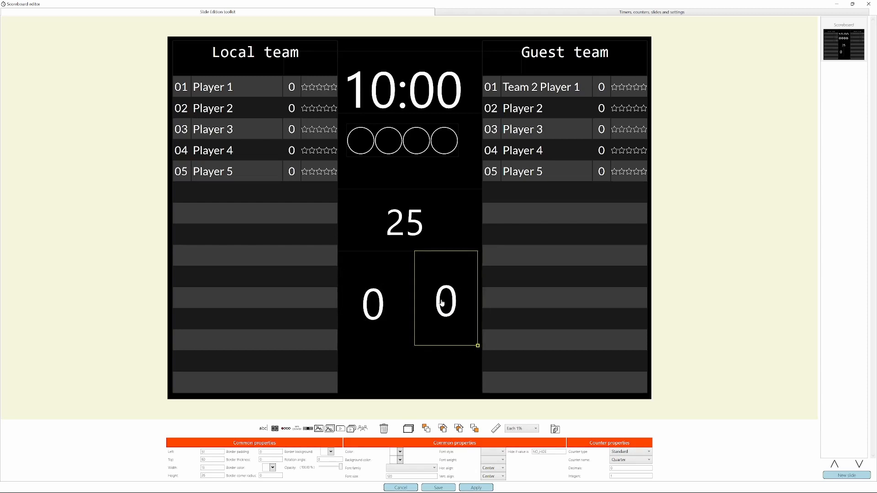
key(Right)
key(Down)
click(387, 295)
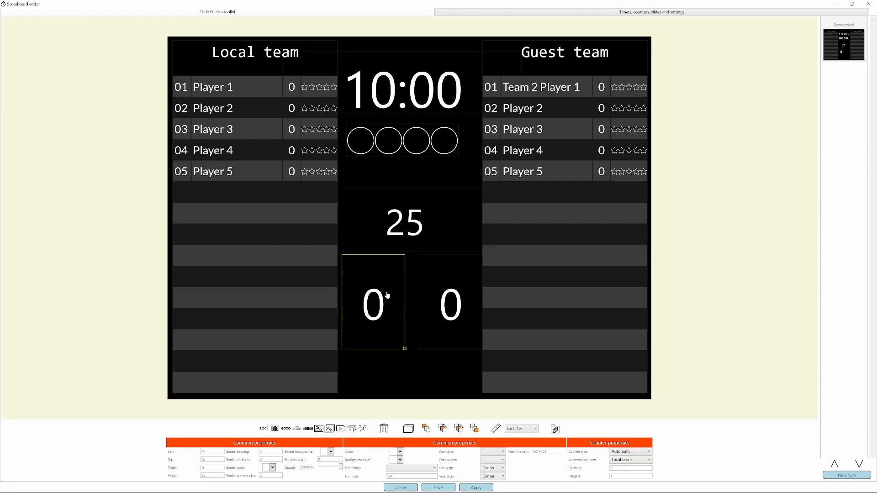
drag(430, 295, 424, 294)
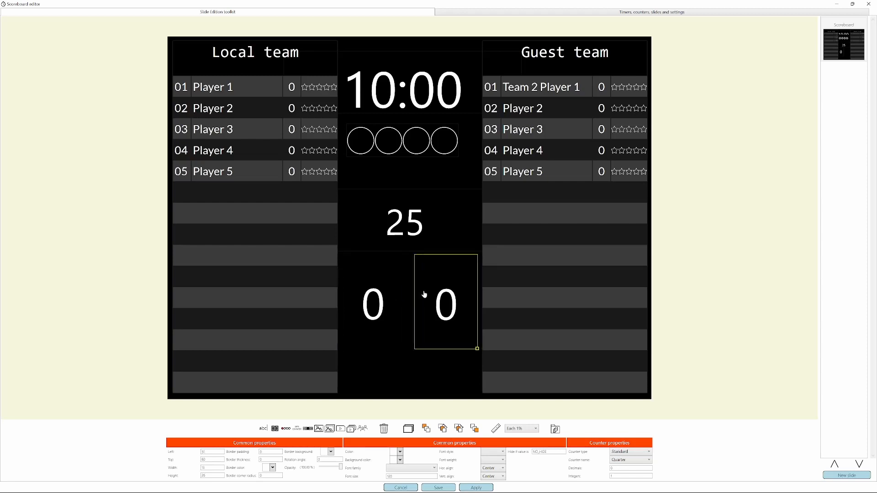
Set the duplicated counter's type to Automatic with Guest score as its automatic counter, and save the scoreboard.
click(628, 456)
click(629, 460)
click(632, 460)
click(627, 474)
click(377, 321)
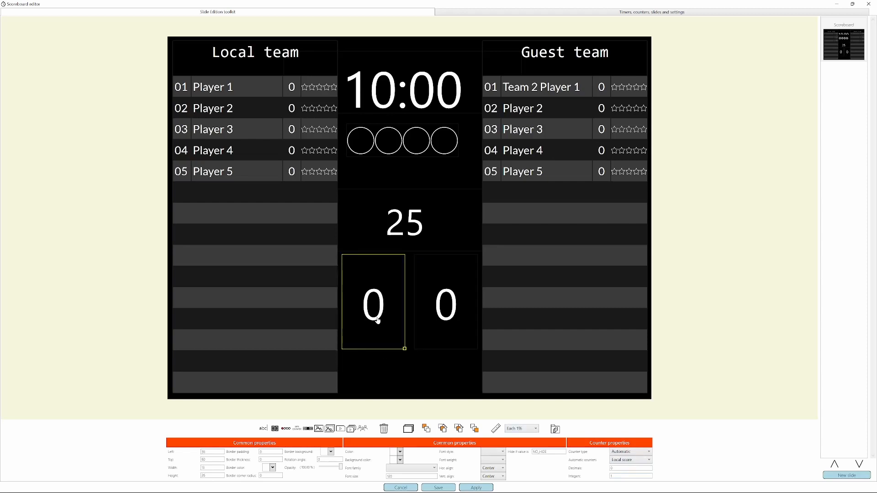
click(433, 308)
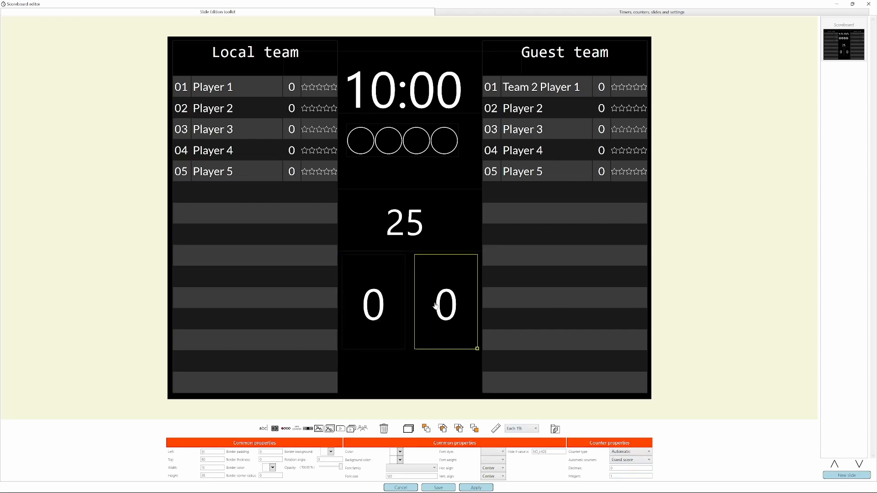
click(438, 487)
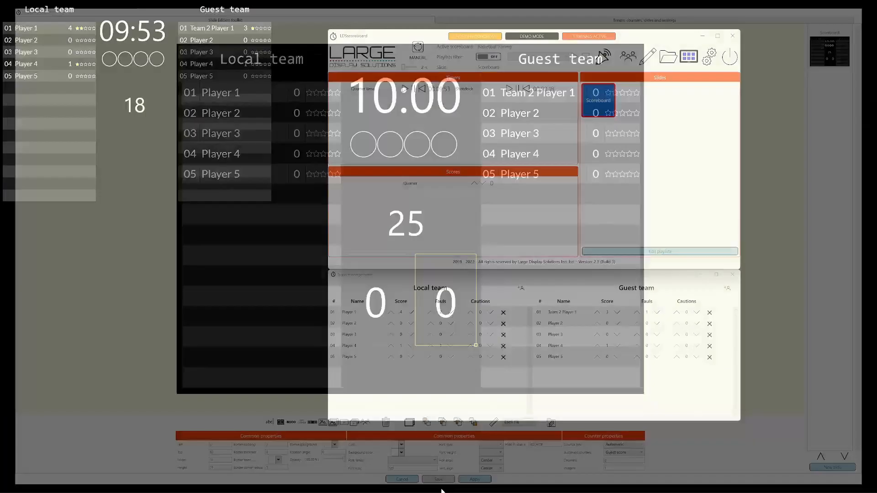
Refresh the displayed Scoreboard slide and raise the scores of guest Team 2 Player 1 to 5 and guest Player 3 to 3.
click(598, 103)
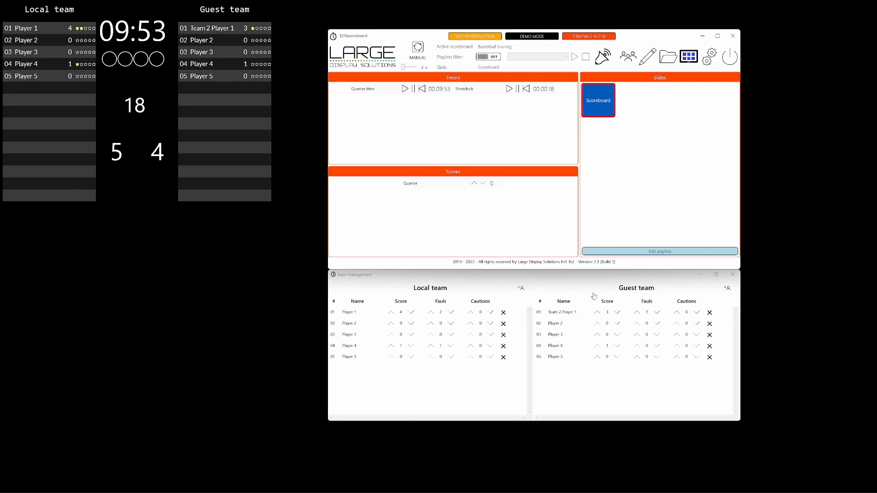
click(598, 312)
click(598, 312)
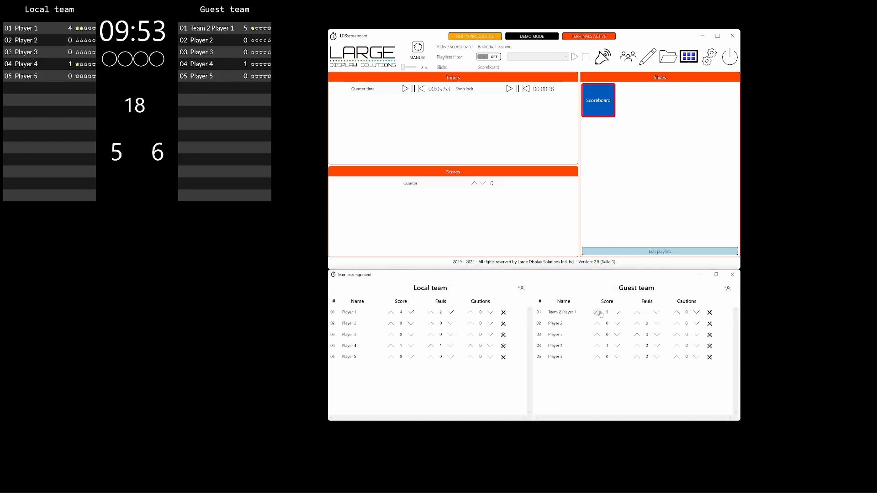
click(597, 336)
click(597, 336)
click(598, 336)
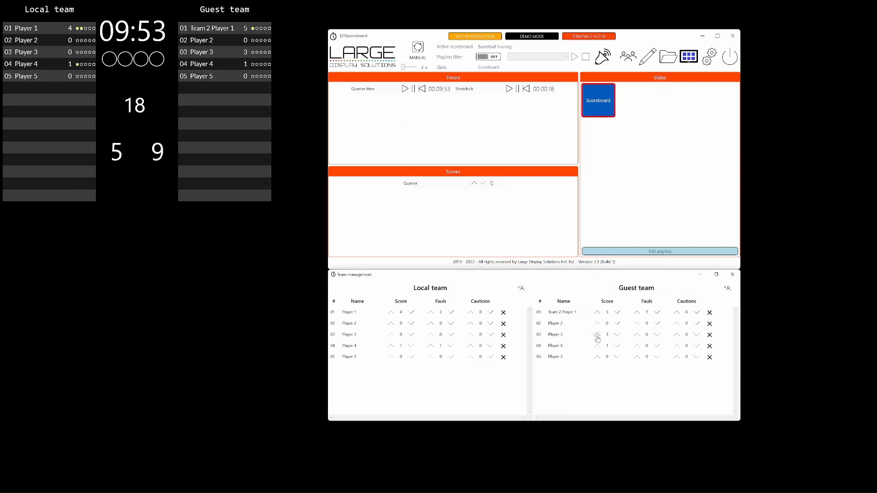